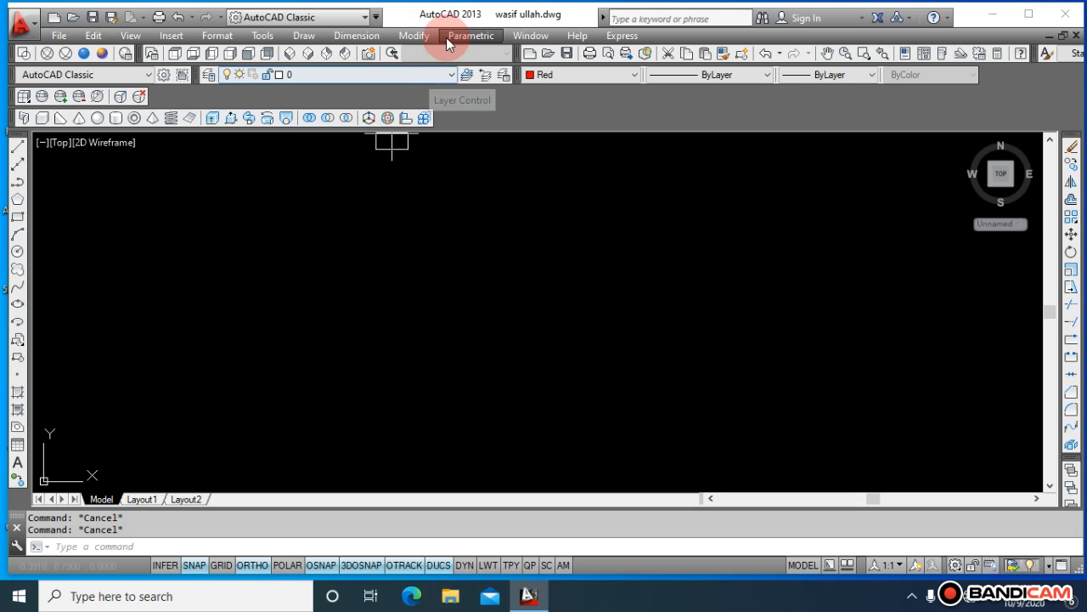
# Step: Hide the Modeling toolbar and display it again
pyautogui.rightClick(388, 65)
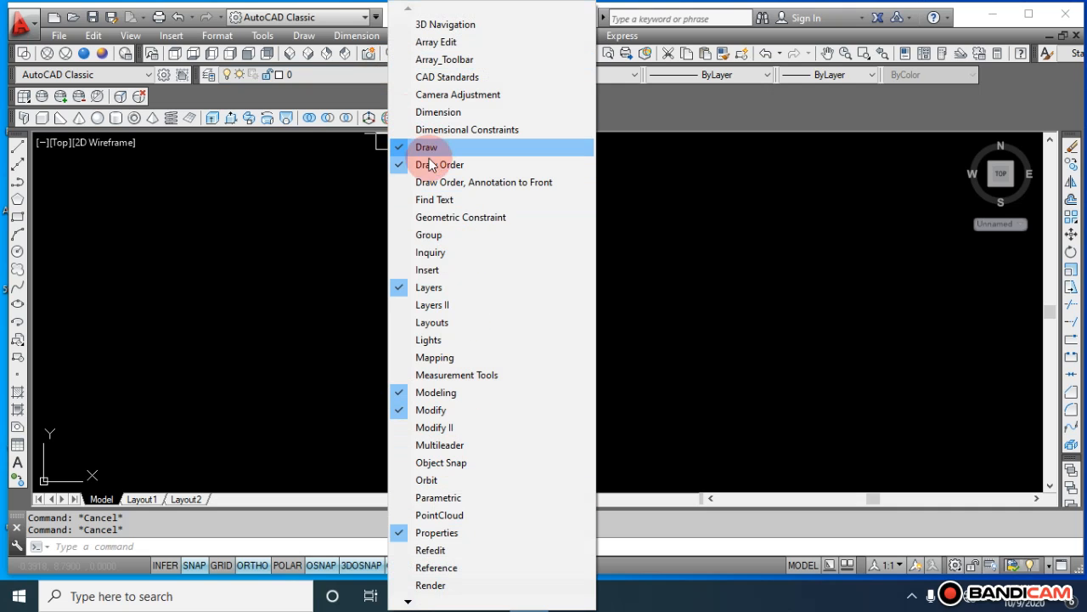
pyautogui.click(437, 393)
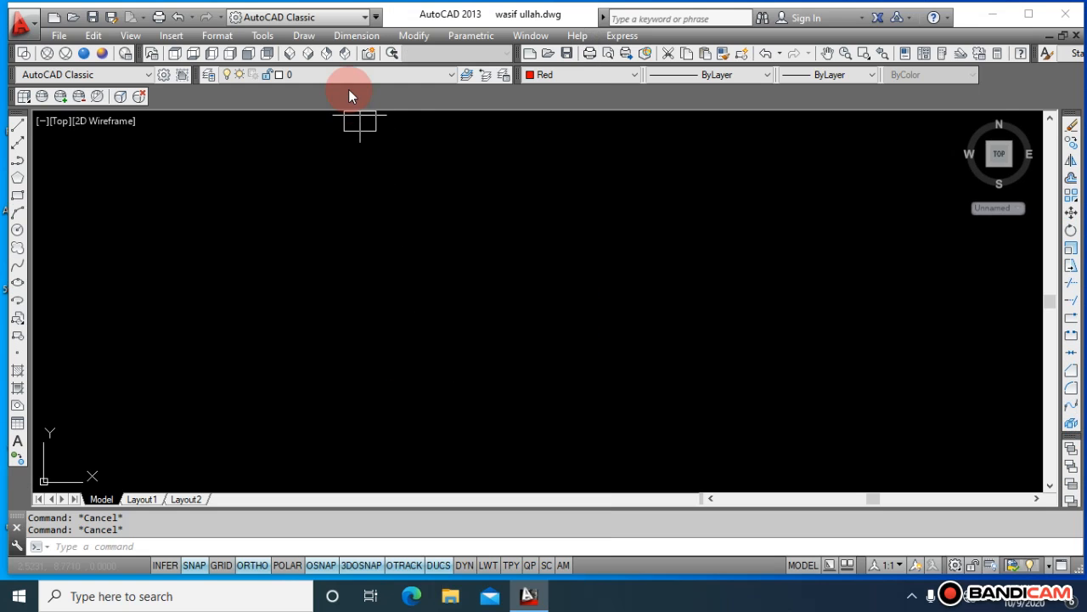
pyautogui.rightClick(373, 53)
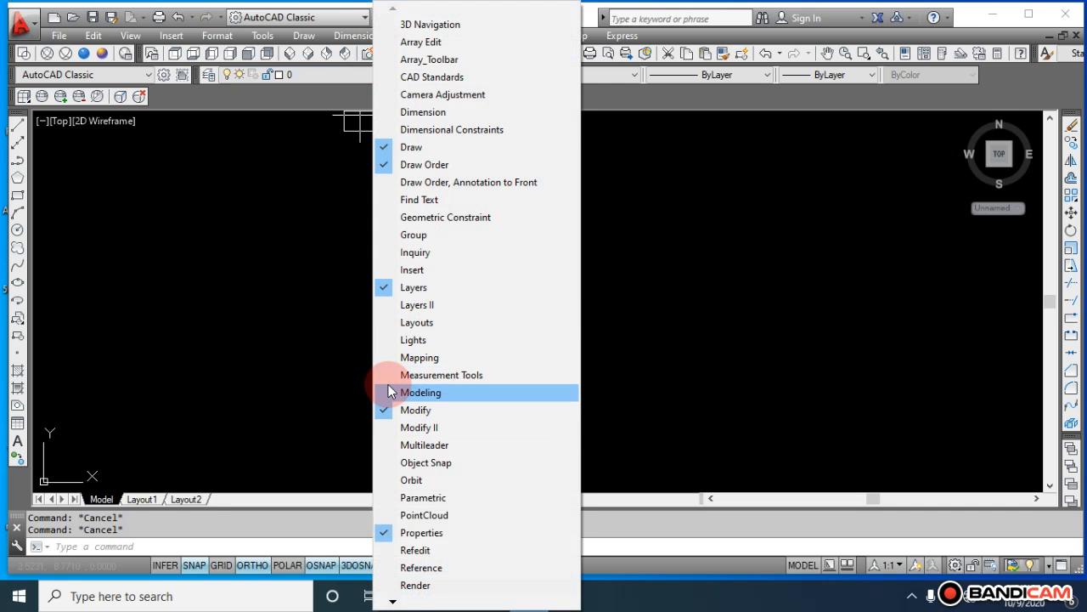
pyautogui.click(389, 385)
pyautogui.click(388, 384)
pyautogui.click(150, 163)
pyautogui.click(202, 239)
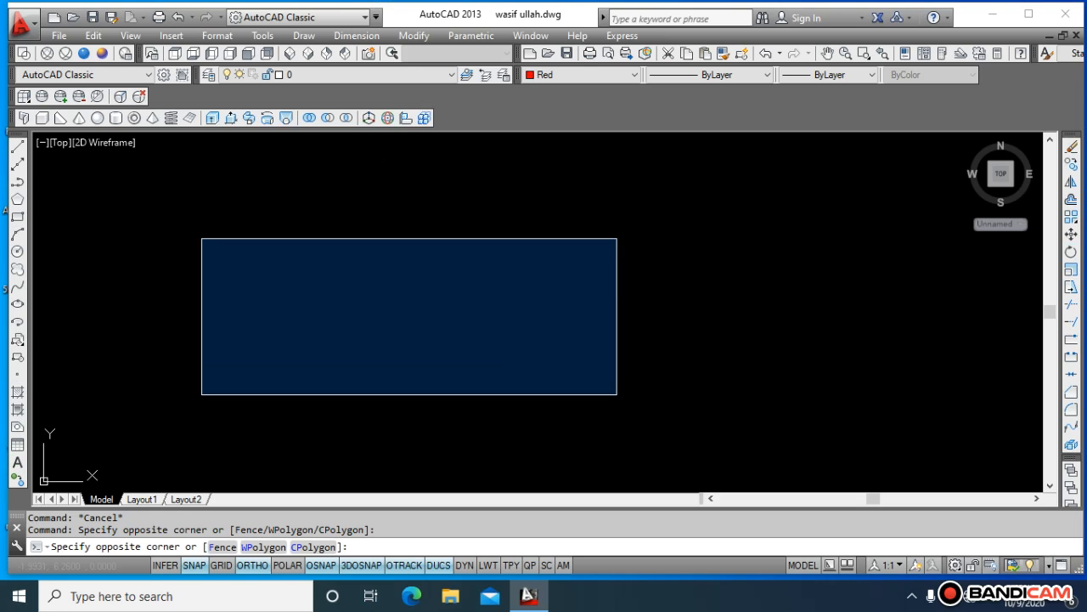
pyautogui.click(570, 212)
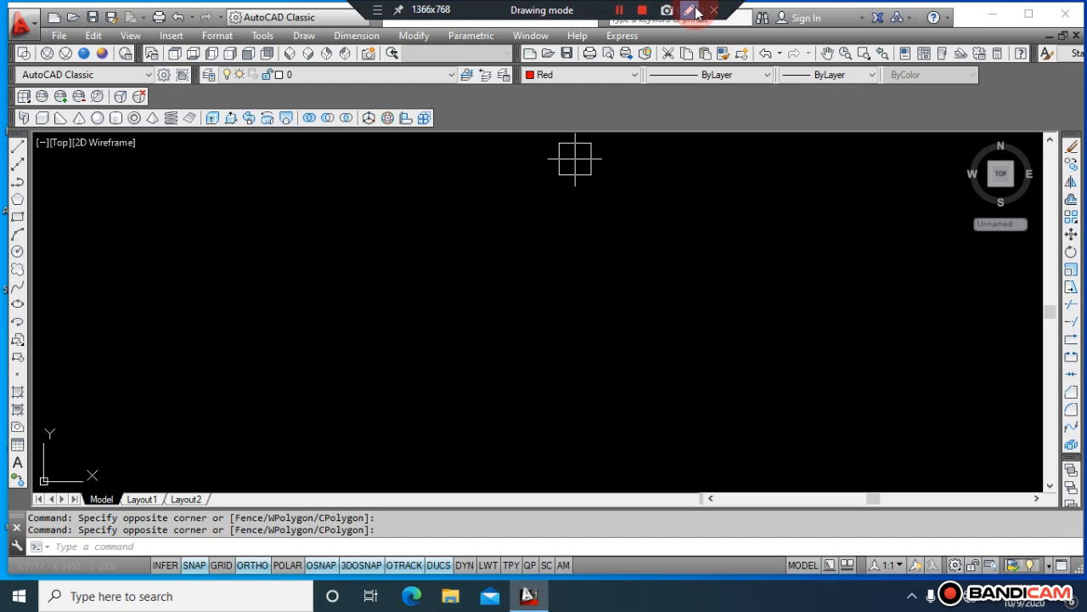
pyautogui.click(690, 9)
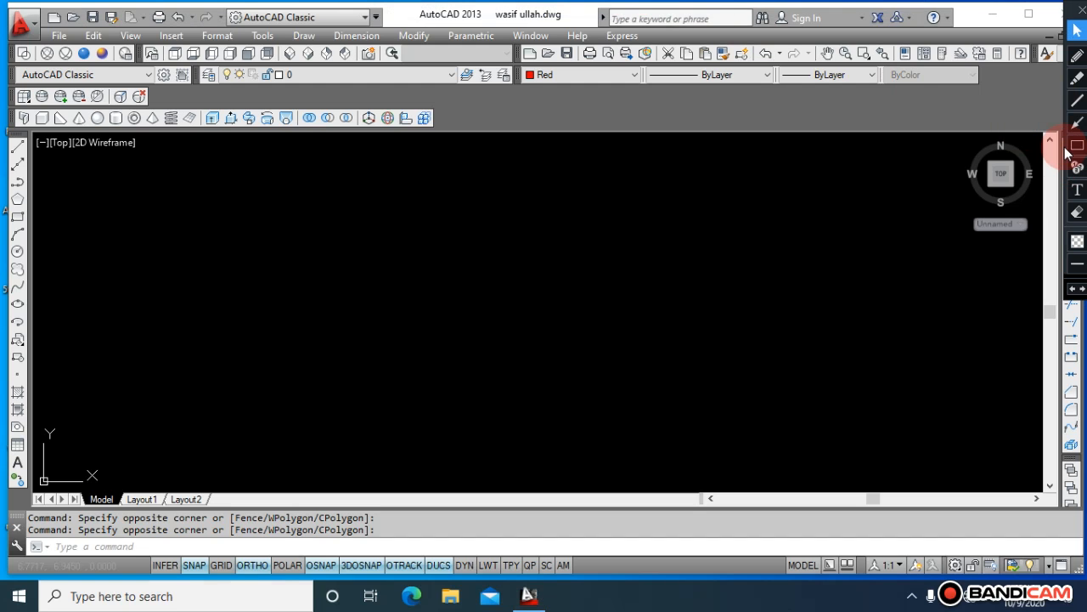
pyautogui.click(1077, 241)
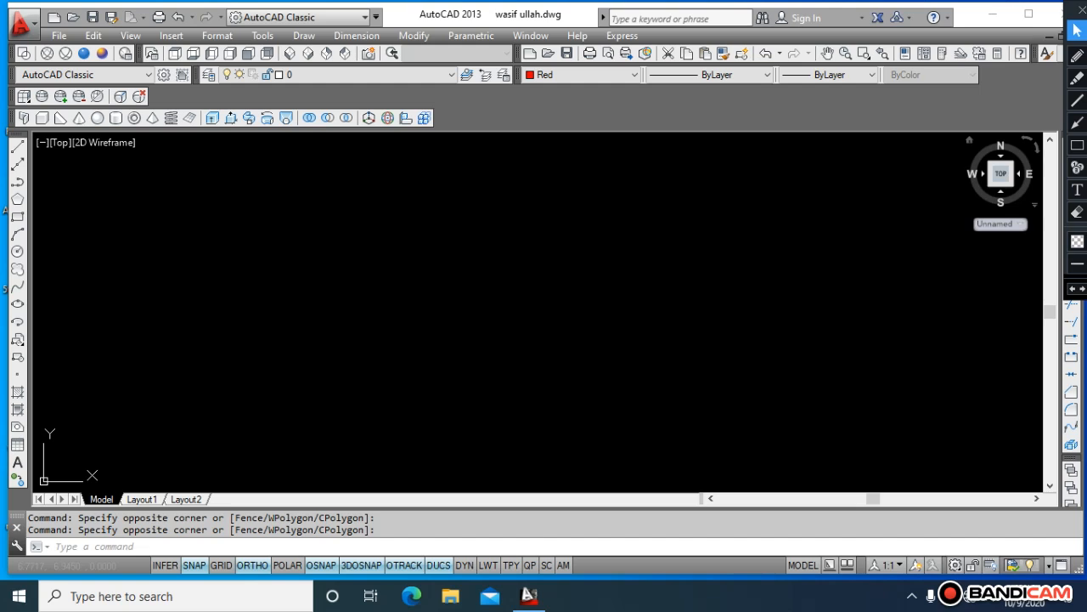
pyautogui.click(1078, 145)
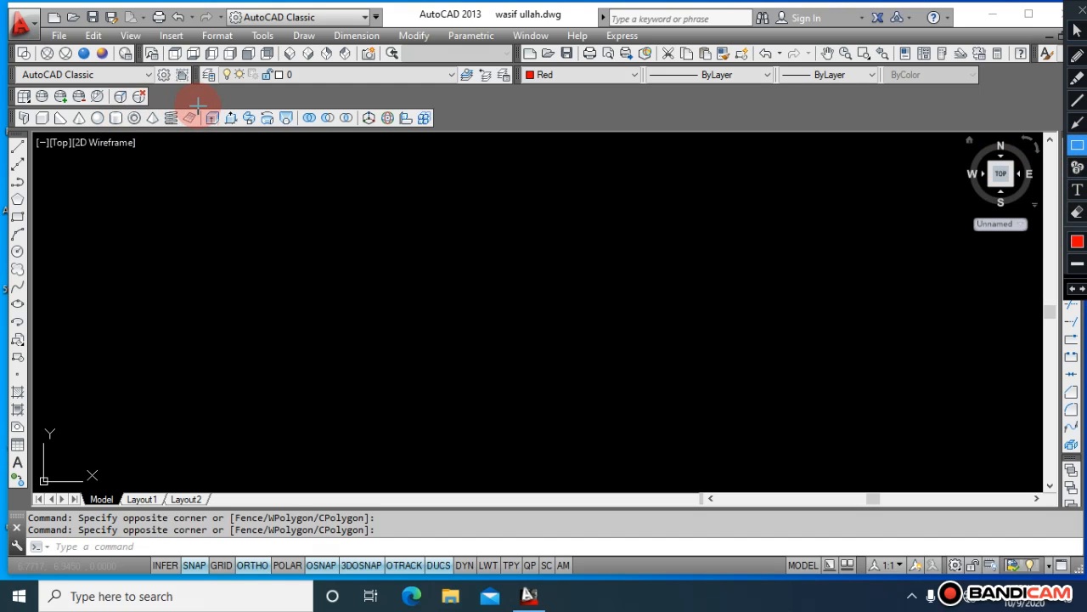
pyautogui.moveTo(198, 107); pyautogui.dragTo(207, 123)
pyautogui.moveTo(367, 116); pyautogui.dragTo(429, 135)
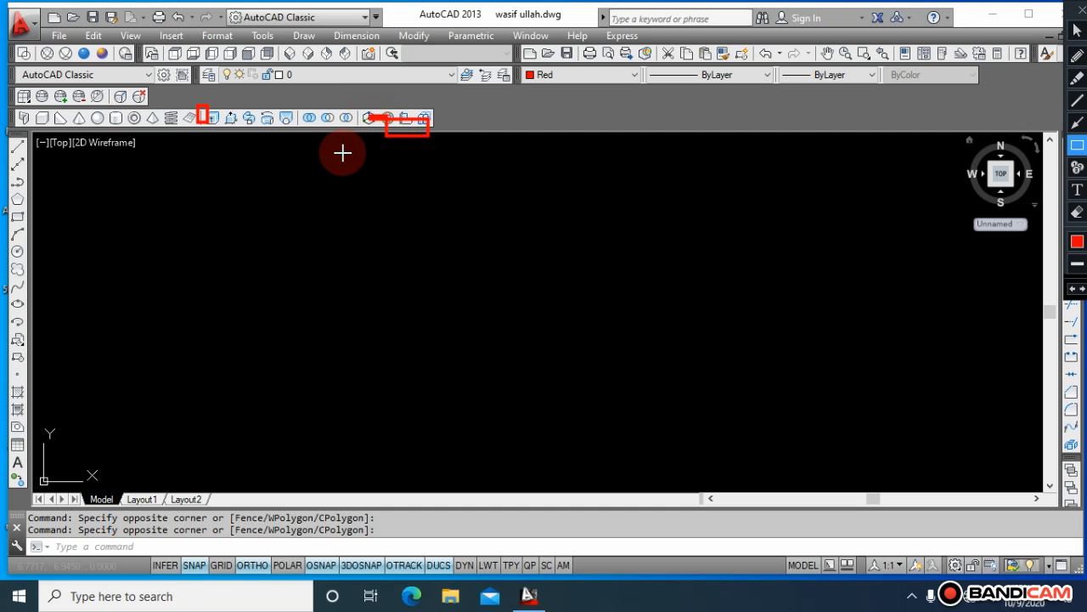
pyautogui.hotkey('ctrl', 'z')
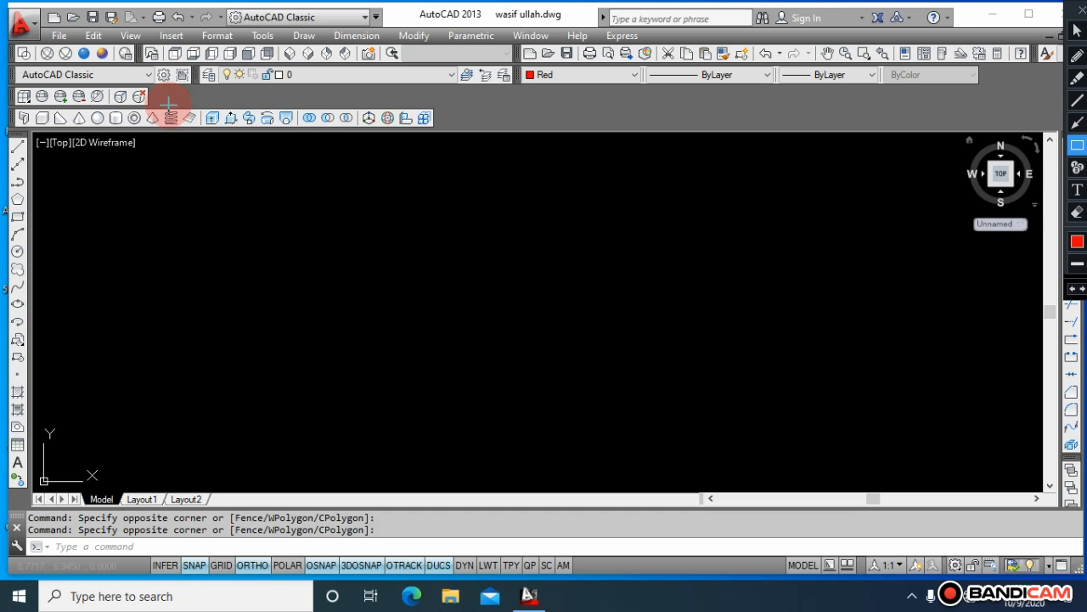
pyautogui.moveTo(204, 104)
pyautogui.mouseDown()
pyautogui.moveTo(227, 136)
pyautogui.moveTo(435, 140)
pyautogui.mouseUp()
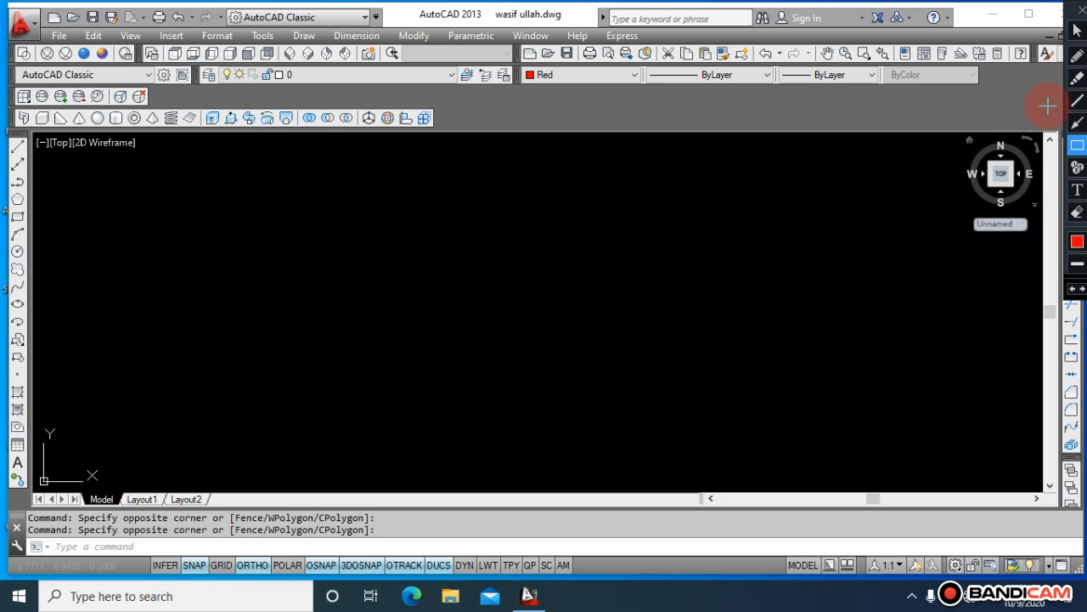
pyautogui.click(1076, 34)
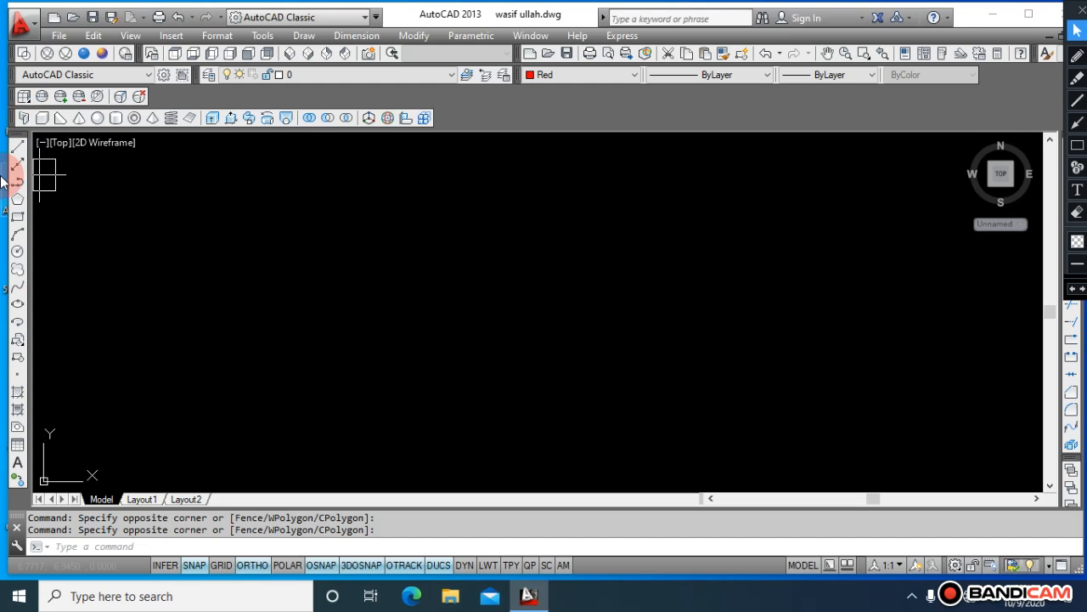
# Step: Try drawing a stepped polysolid wall from several right-angled segments in the top view
pyautogui.click(24, 117)
pyautogui.click(368, 223)
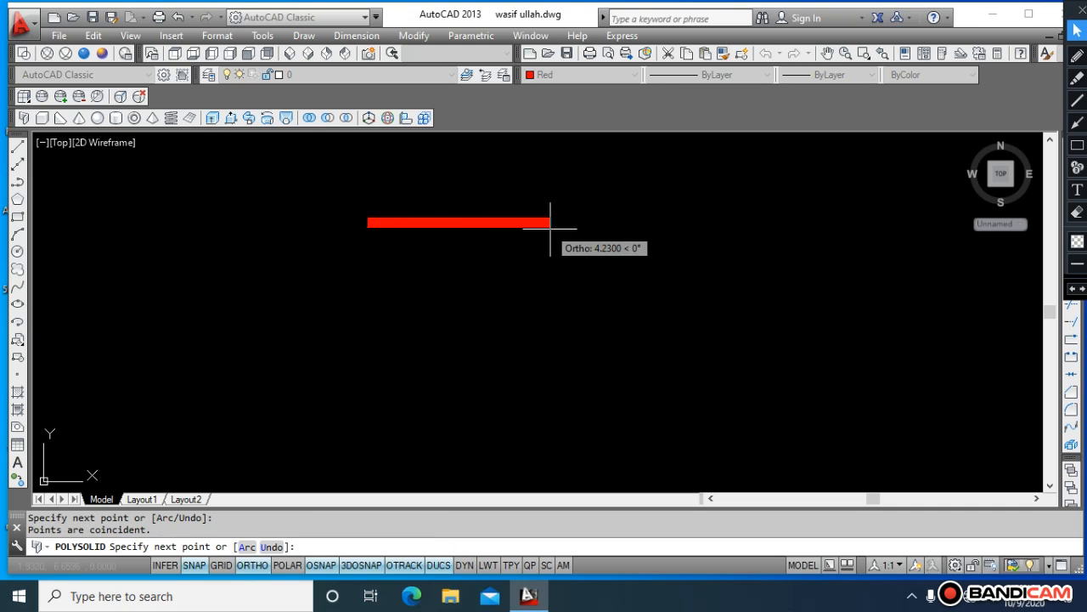
pyautogui.click(666, 222)
pyautogui.click(656, 432)
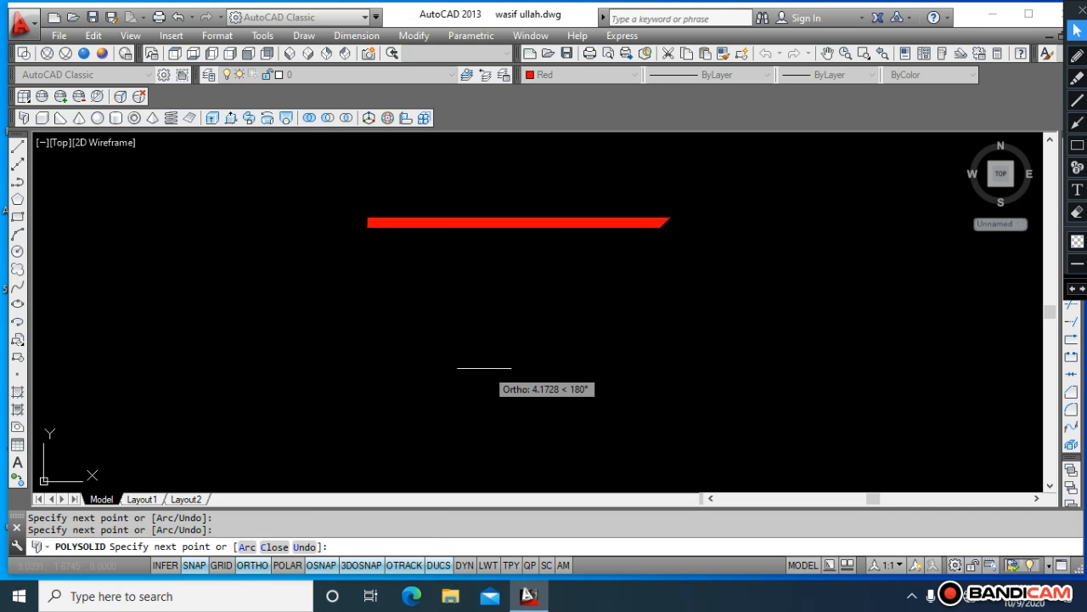
pyautogui.click(432, 432)
pyautogui.click(431, 296)
pyautogui.click(304, 296)
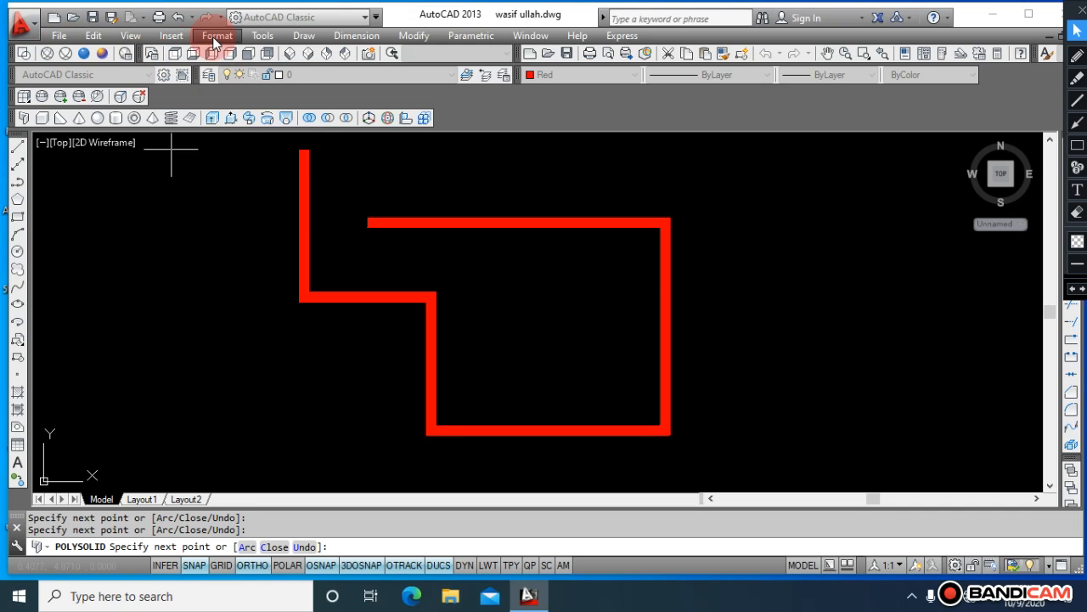
# Step: Switch the drawing to the SW Isometric view and zoom to the extents
pyautogui.click(287, 53)
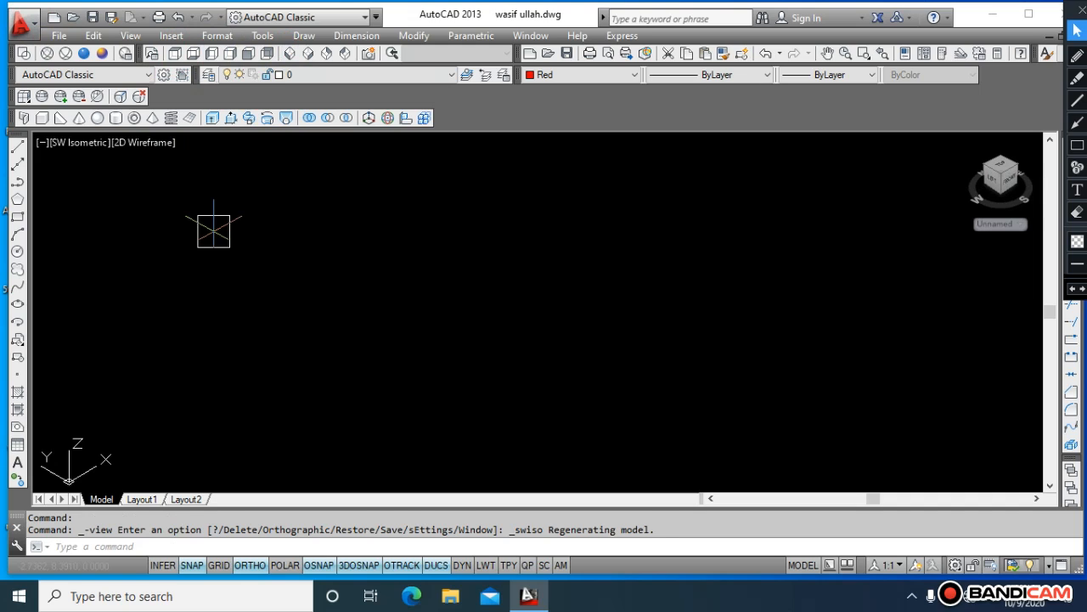
pyautogui.press('Escape')
pyautogui.press('Escape')
pyautogui.write('z')
pyautogui.press('Return')
pyautogui.write('e')
pyautogui.press('Return')
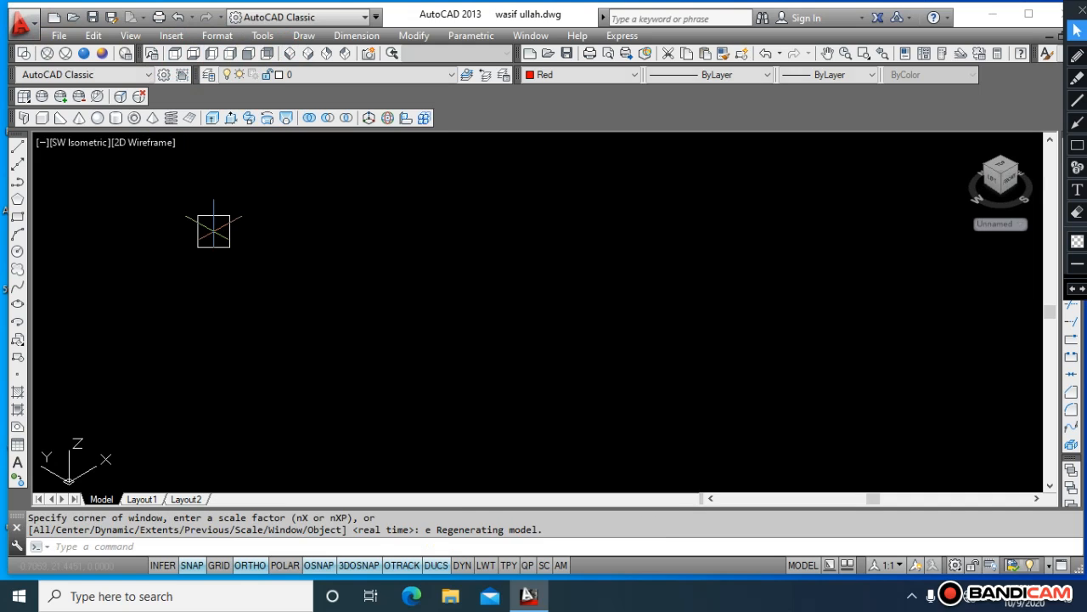
pyautogui.press('Escape')
pyautogui.press('Escape')
pyautogui.write('z')
pyautogui.press('Return')
pyautogui.write('e')
pyautogui.press('Return')
pyautogui.press('Escape')
pyautogui.press('Escape')
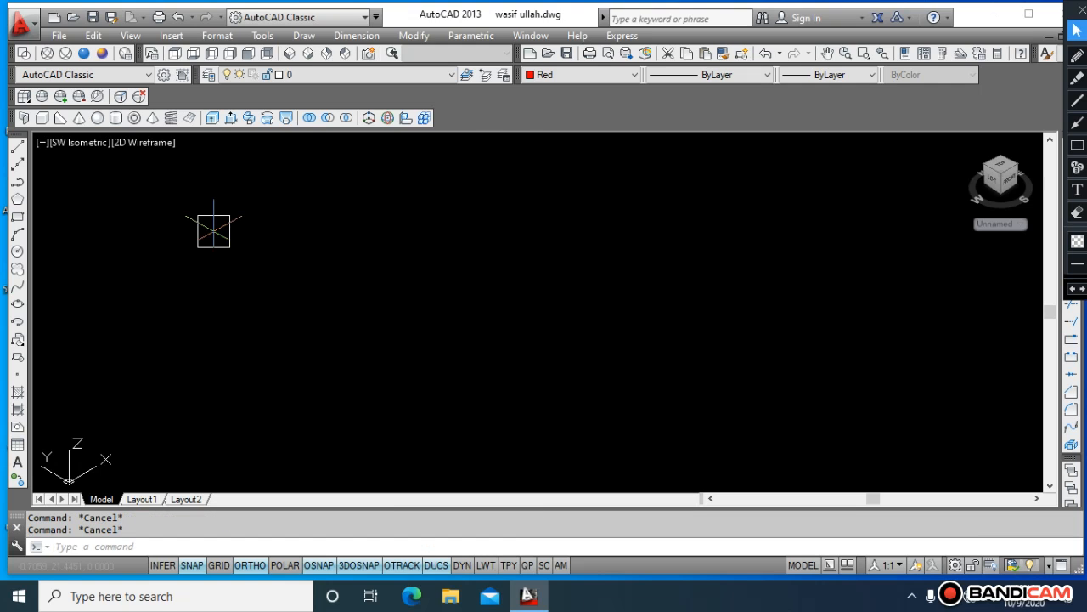
# Step: Try drawing a multi-segment polysolid wall with right-angled turns in the isometric view
pyautogui.click(24, 117)
pyautogui.click(391, 251)
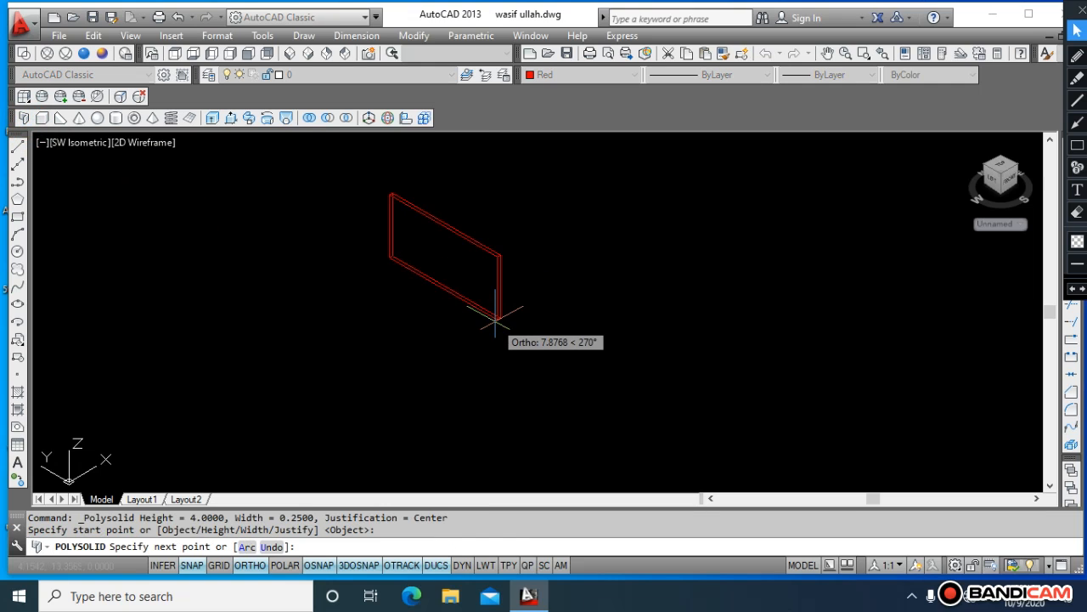
pyautogui.click(327, 357)
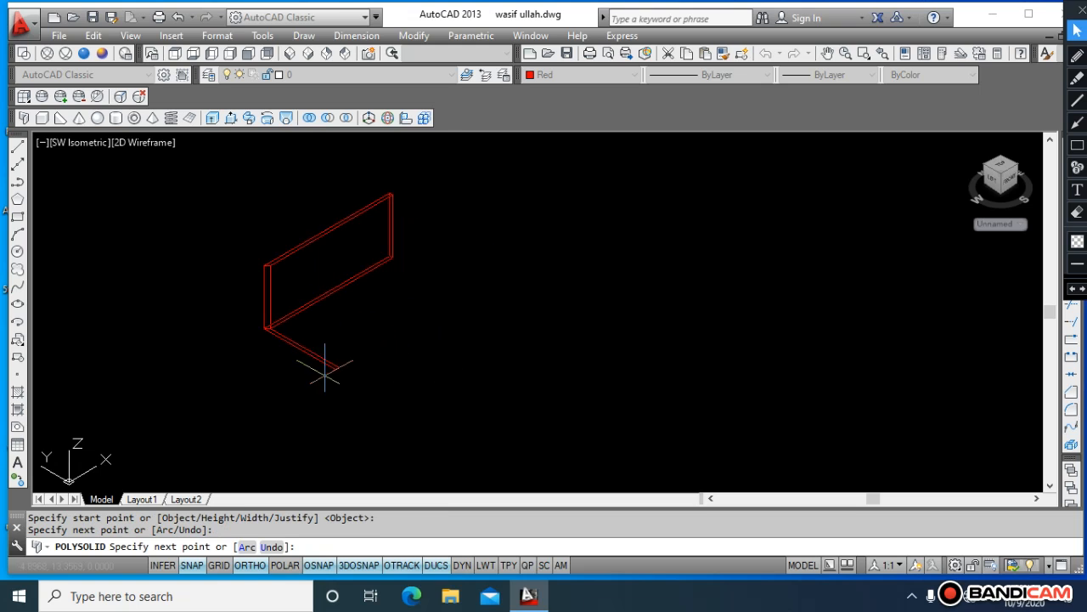
pyautogui.click(376, 400)
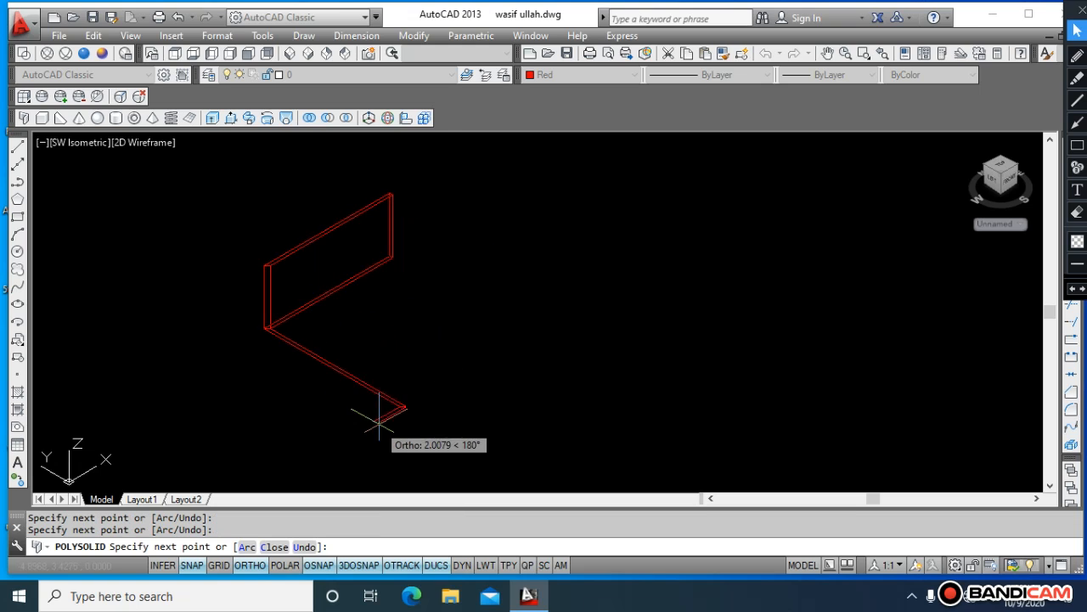
pyautogui.click(540, 257)
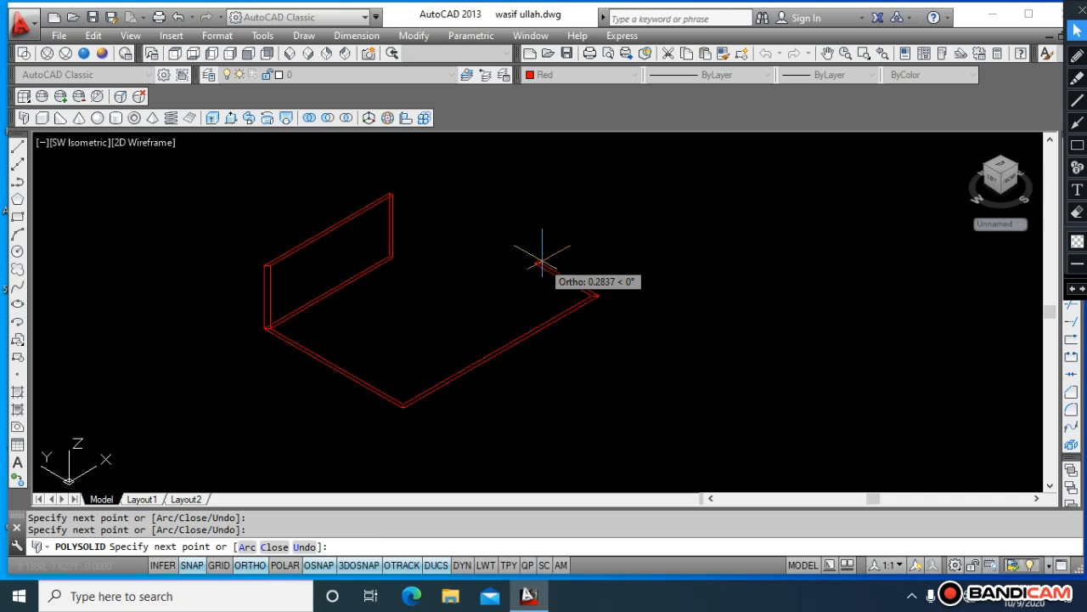
pyautogui.press('Escape')
pyautogui.press('Escape')
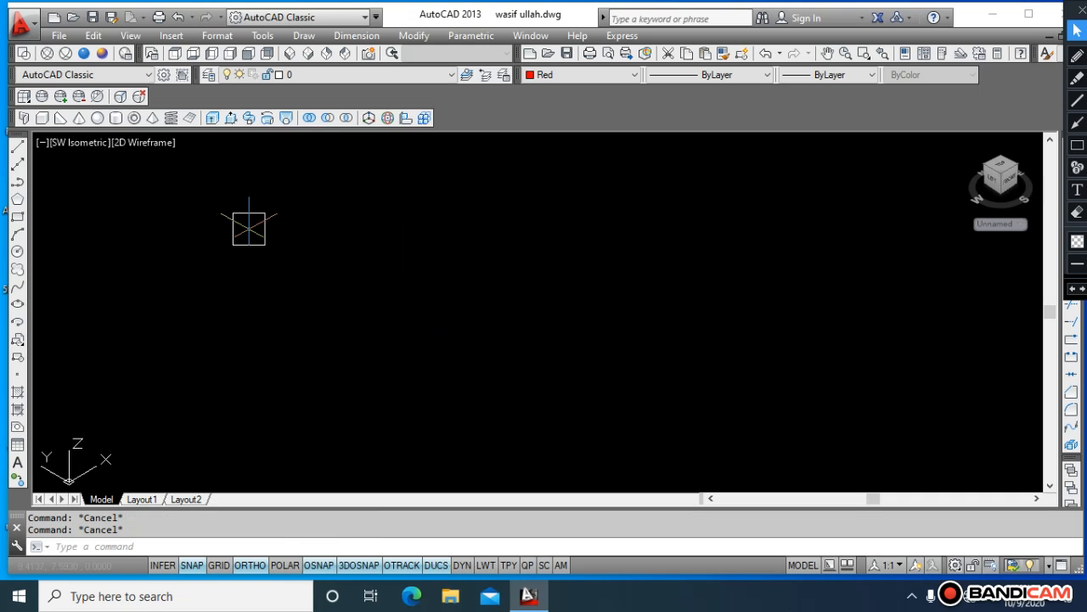
# Step: Draw a single straight polysolid wall along the X axis in the isometric view
pyautogui.click(23, 118)
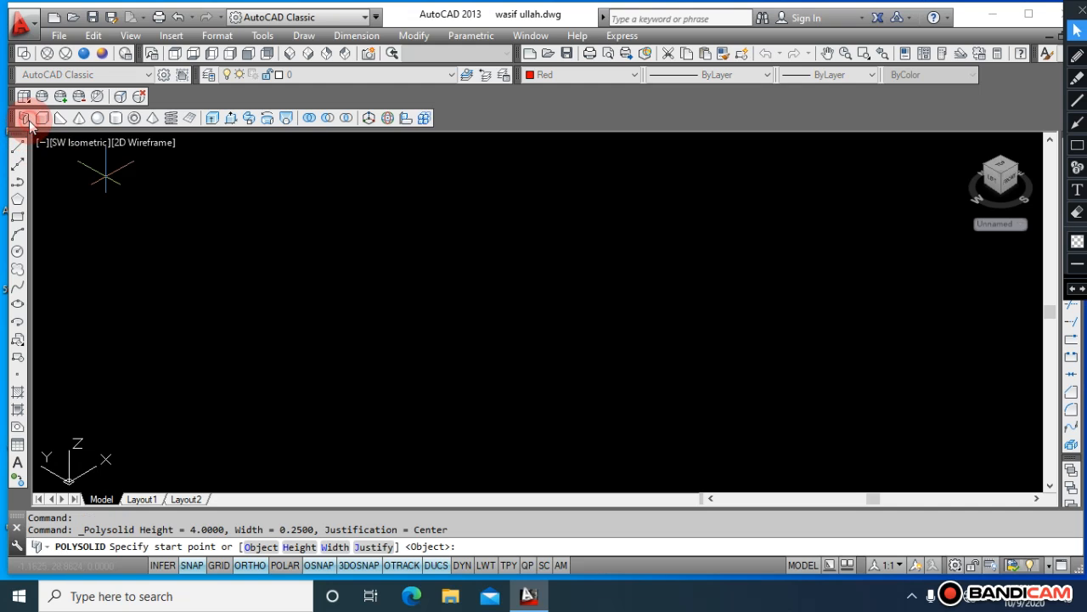
pyautogui.click(478, 244)
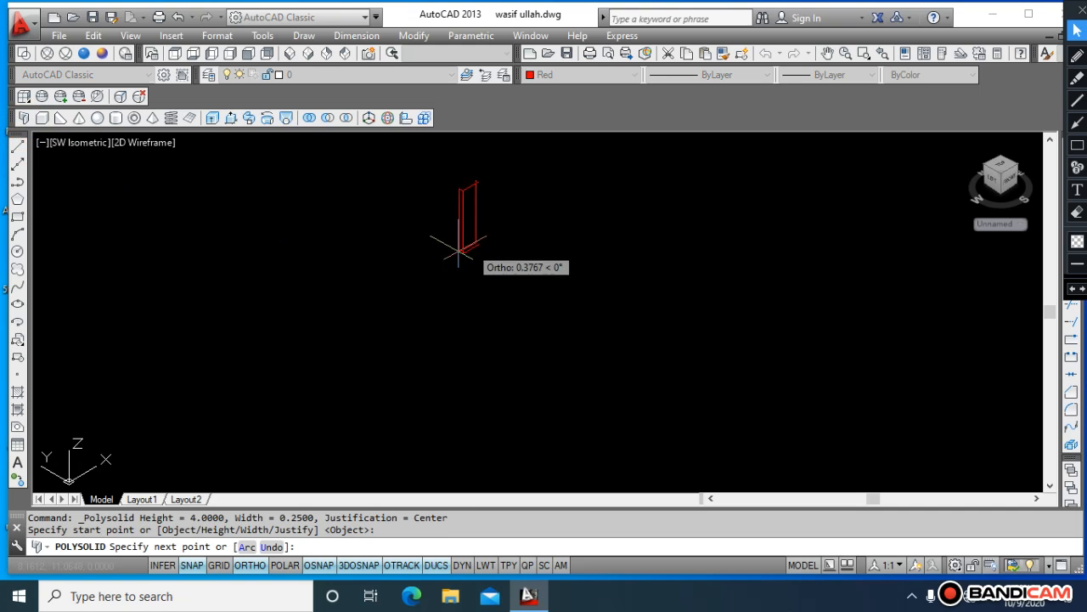
pyautogui.click(382, 313)
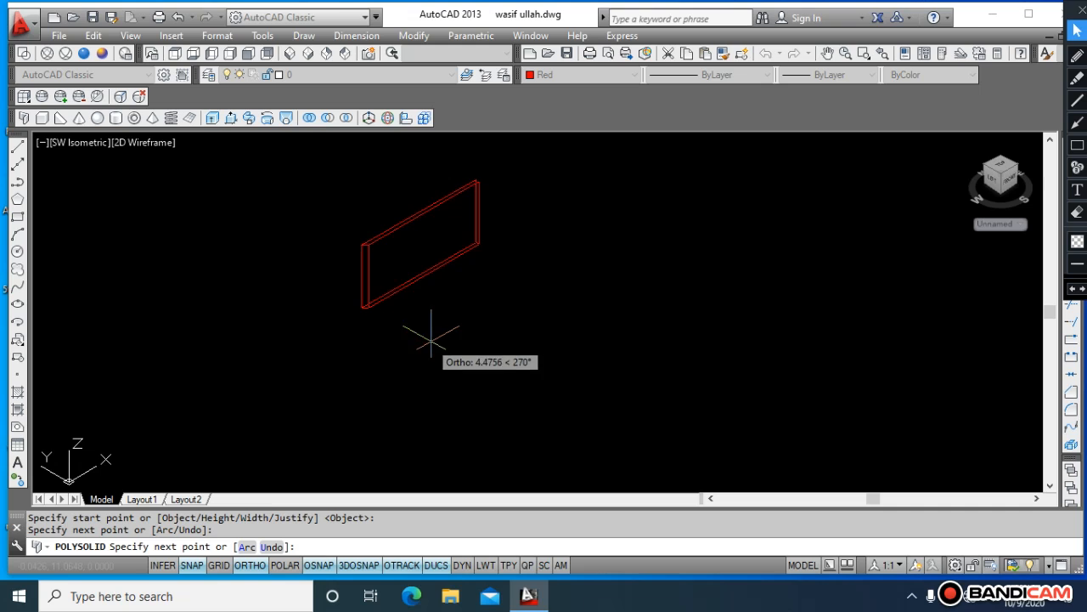
pyautogui.press('Return')
# Step: Draw a perpendicular polysolid wall about 11.9 units long from the first wall's far lower corner, and apply the Conceptual visual style
pyautogui.press('Return')
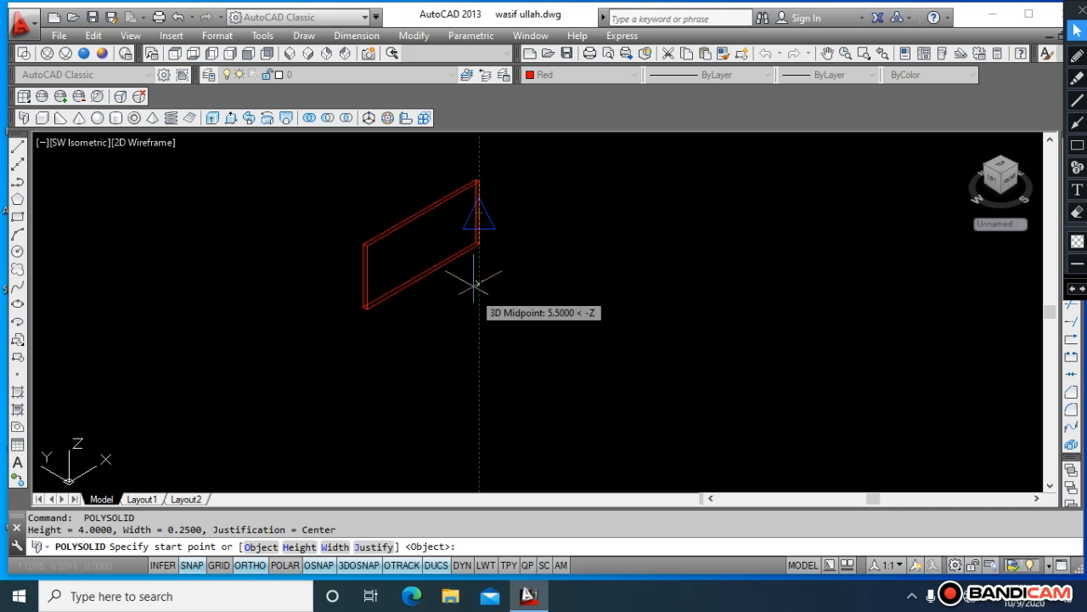
pyautogui.click(479, 244)
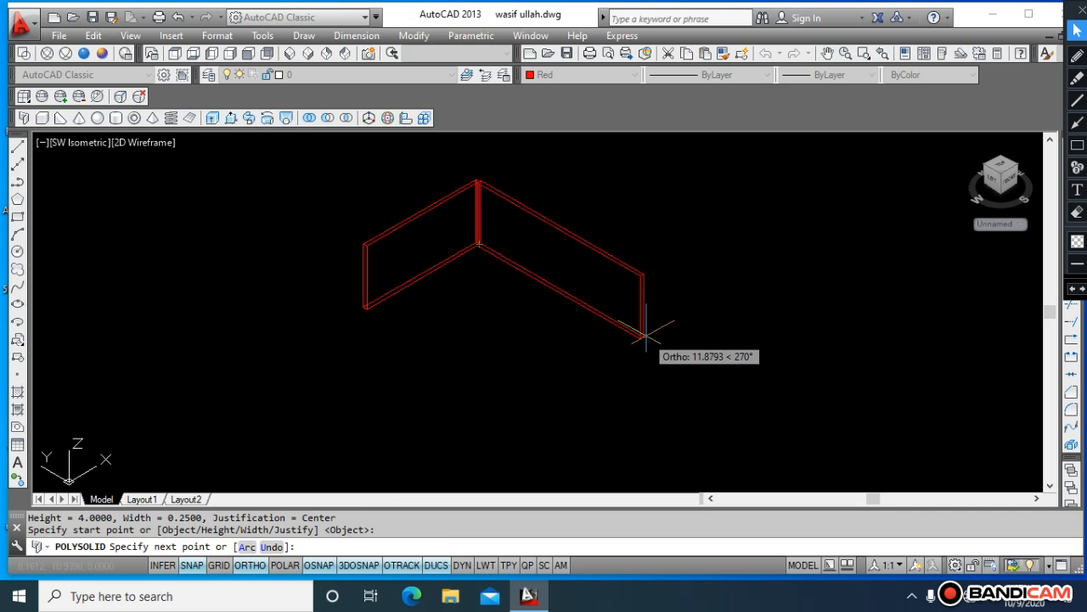
pyautogui.click(643, 335)
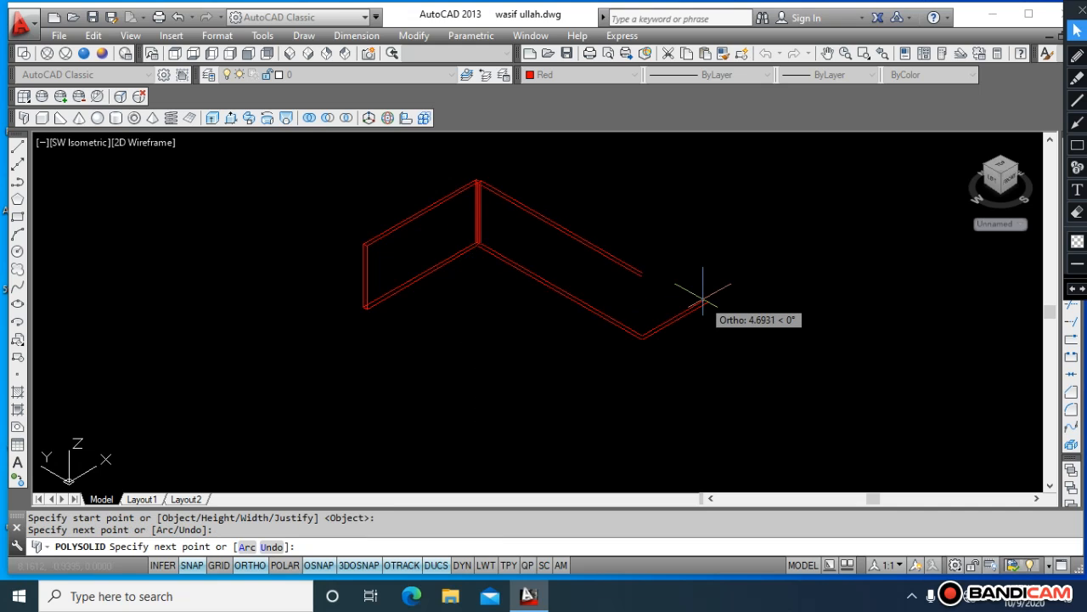
pyautogui.press('Return')
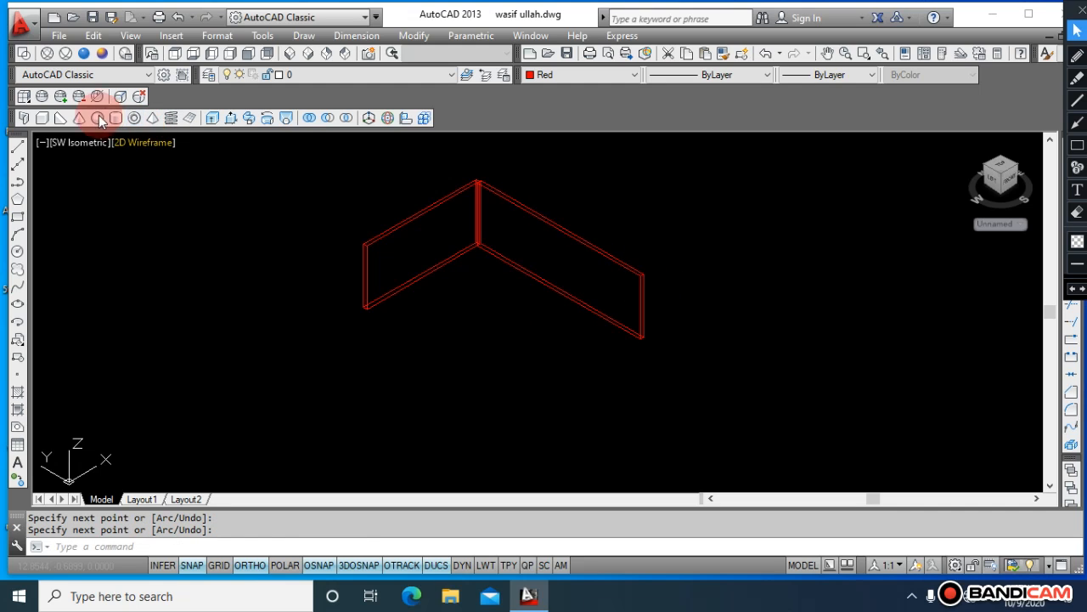
pyautogui.click(103, 53)
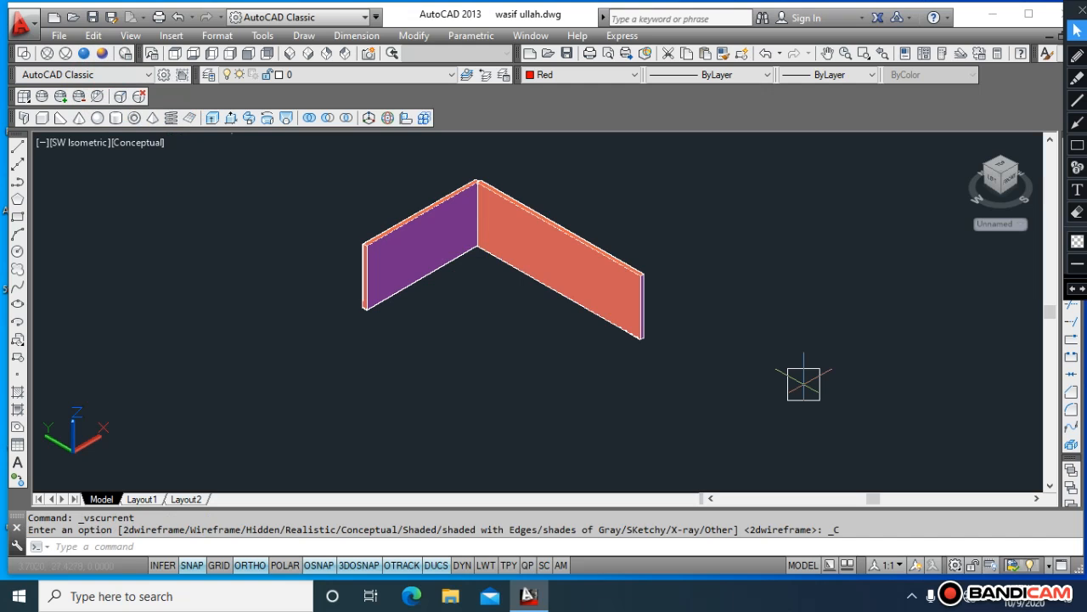
# Step: Erase both polysolid walls from the drawing
pyautogui.click(553, 374)
pyautogui.click(412, 259)
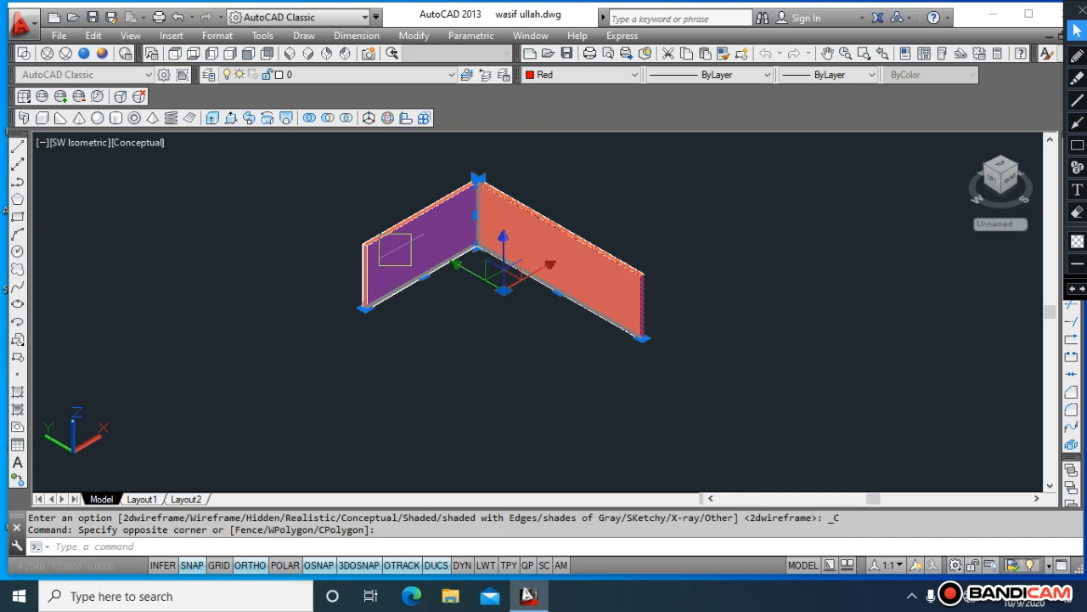
pyautogui.write('e')
pyautogui.press('Return')
pyautogui.press('Escape')
pyautogui.press('Escape')
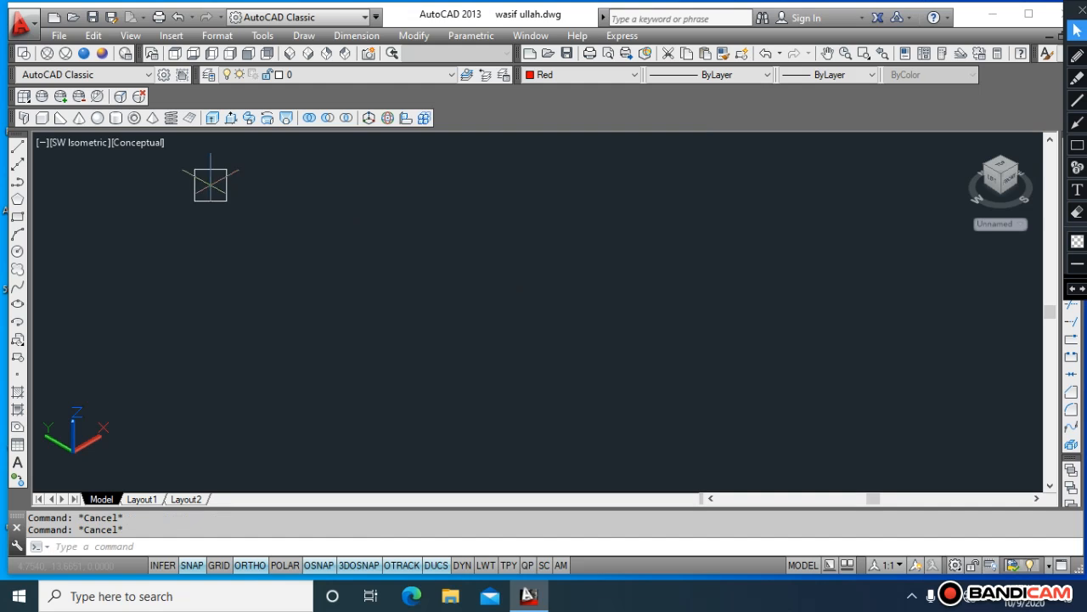
# Step: Draw a solid box in the middle of the isometric view, extending about 9.6 units downward from its base rectangle
pyautogui.click(42, 117)
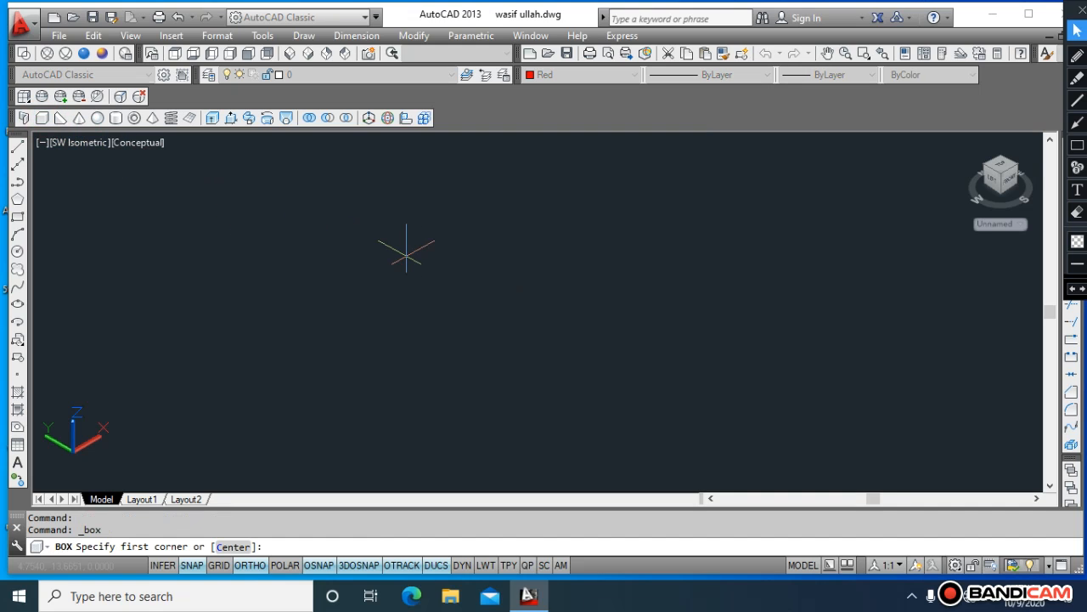
pyautogui.click(407, 255)
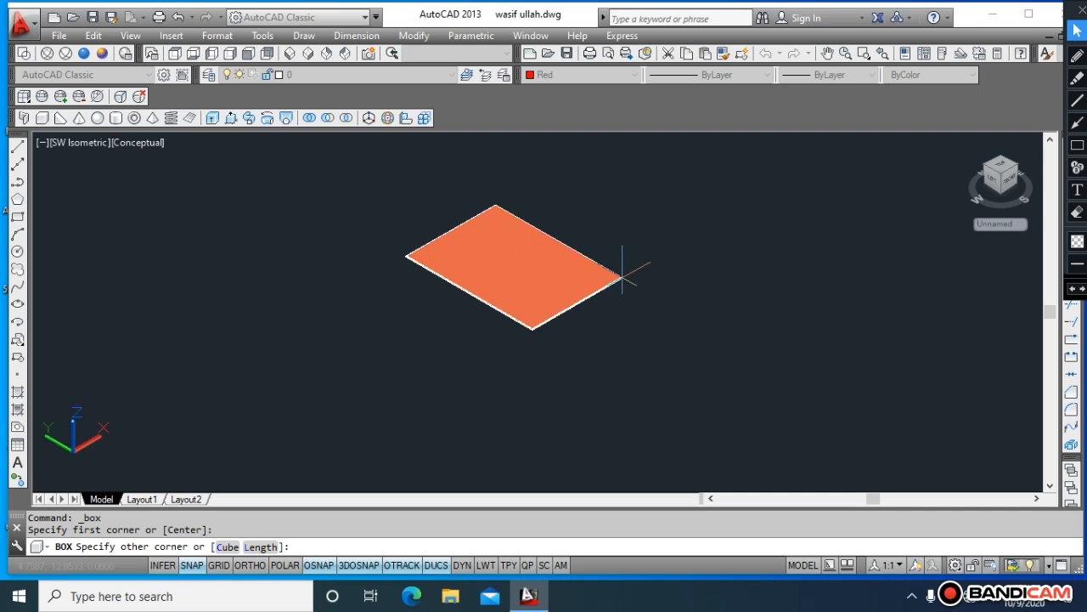
pyautogui.click(627, 226)
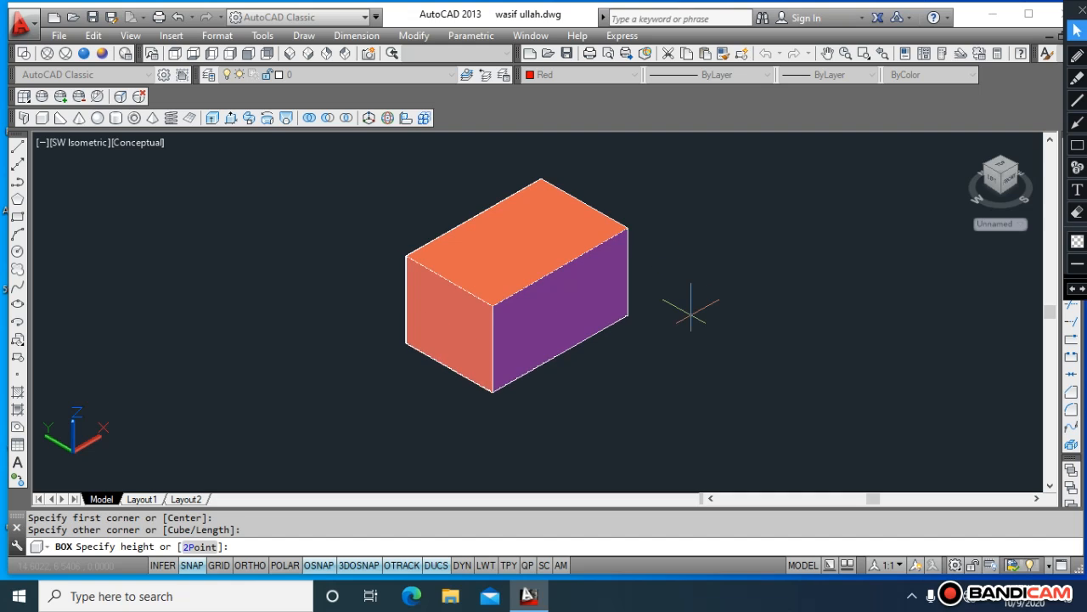
pyautogui.click(705, 371)
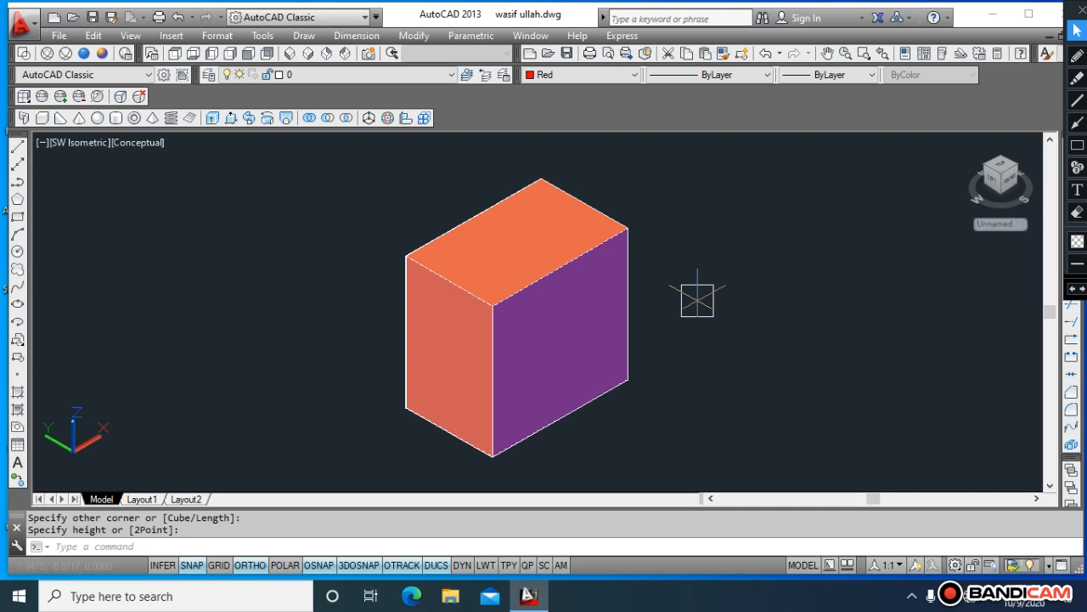
pyautogui.press('Escape')
pyautogui.press('Escape')
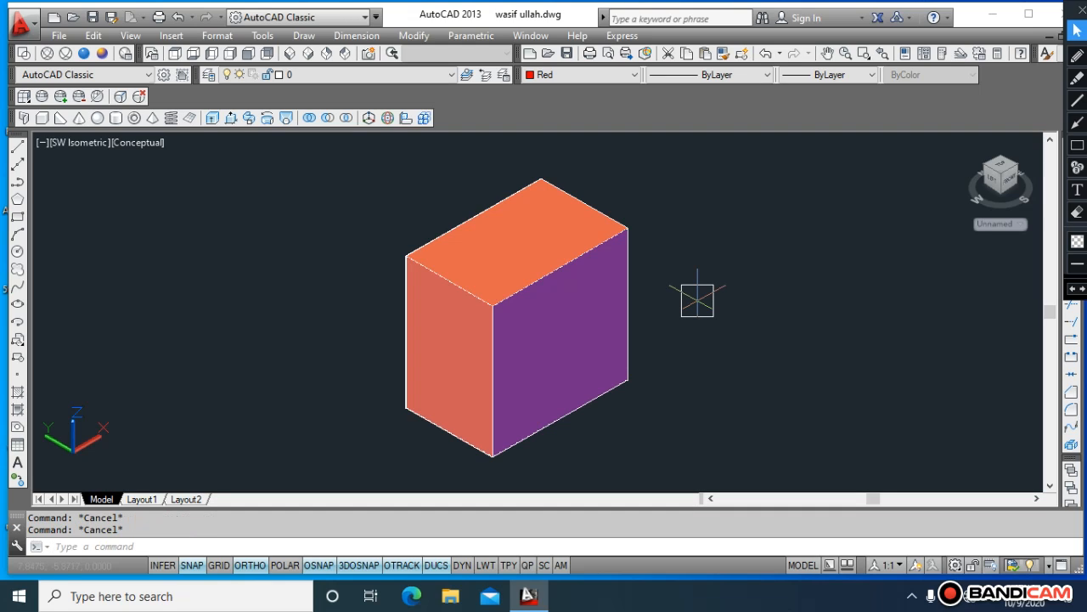
# Step: Draw a solid wedge about 3.6 units high in the empty space left of the box
pyautogui.click(60, 118)
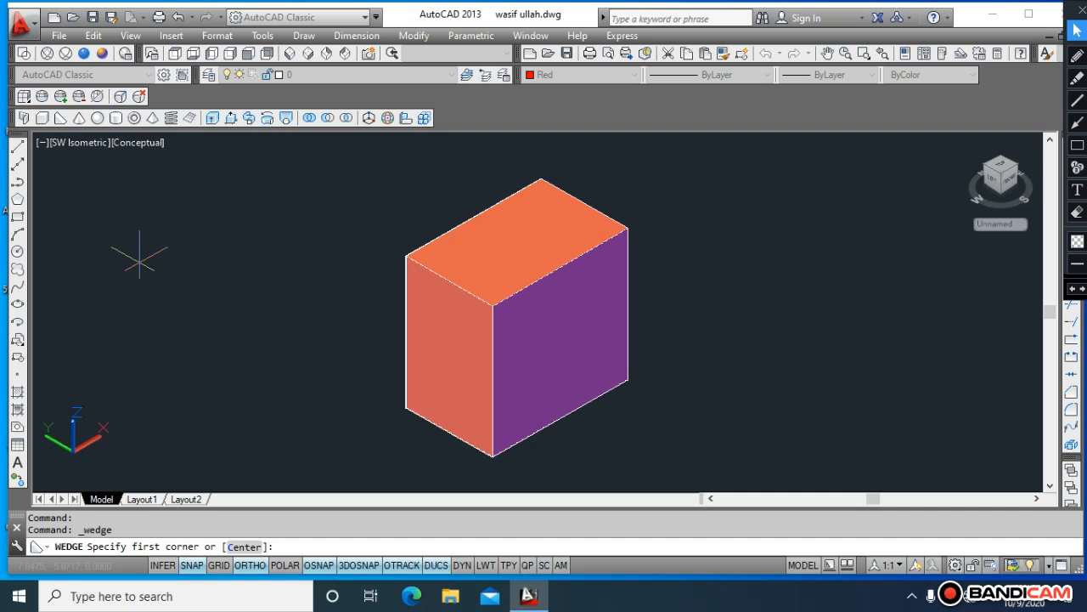
pyautogui.click(148, 272)
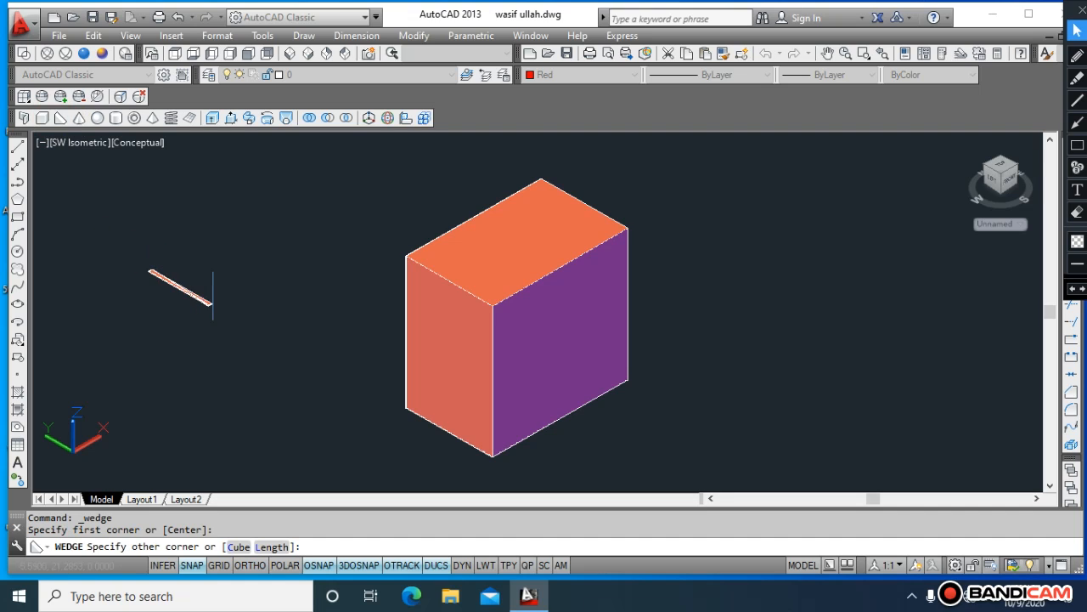
pyautogui.click(274, 278)
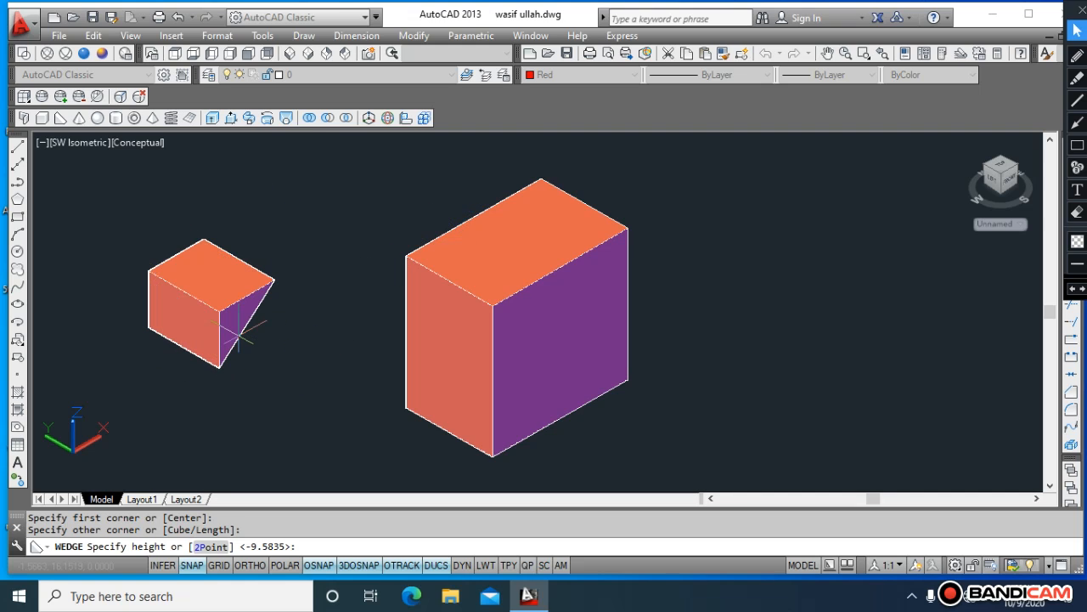
pyautogui.click(254, 220)
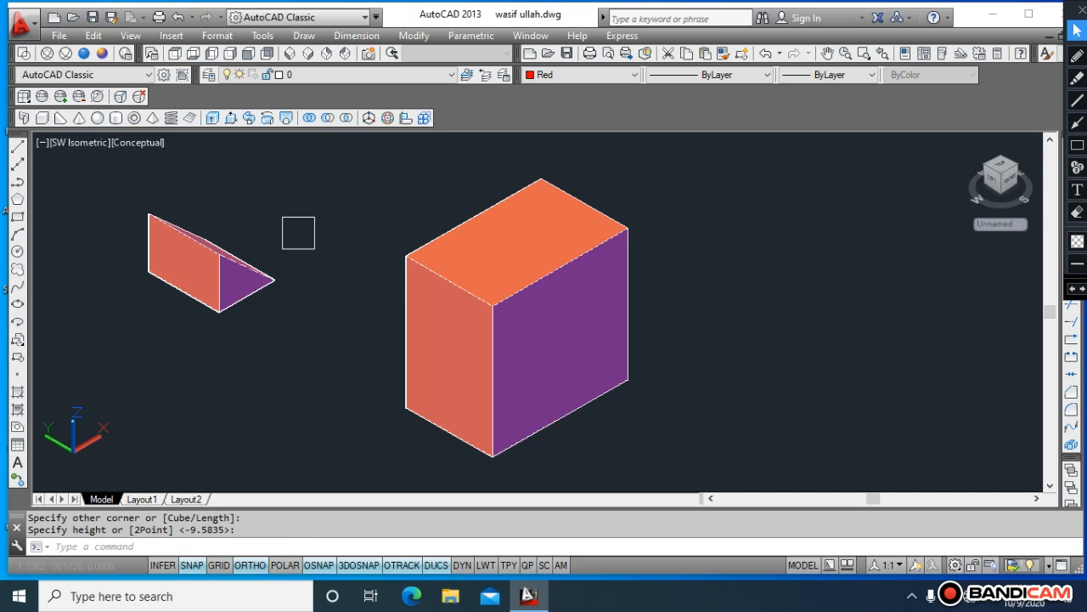
# Step: Draw a second wedge right of the box, sloping in the opposite direction to the first wedge
pyautogui.press('Return')
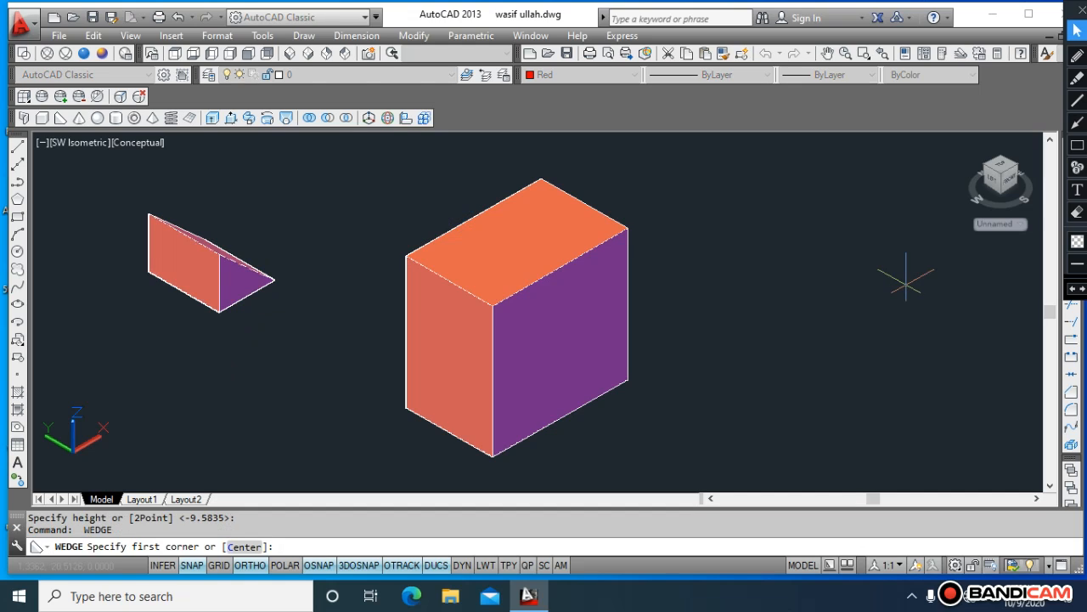
pyautogui.click(898, 294)
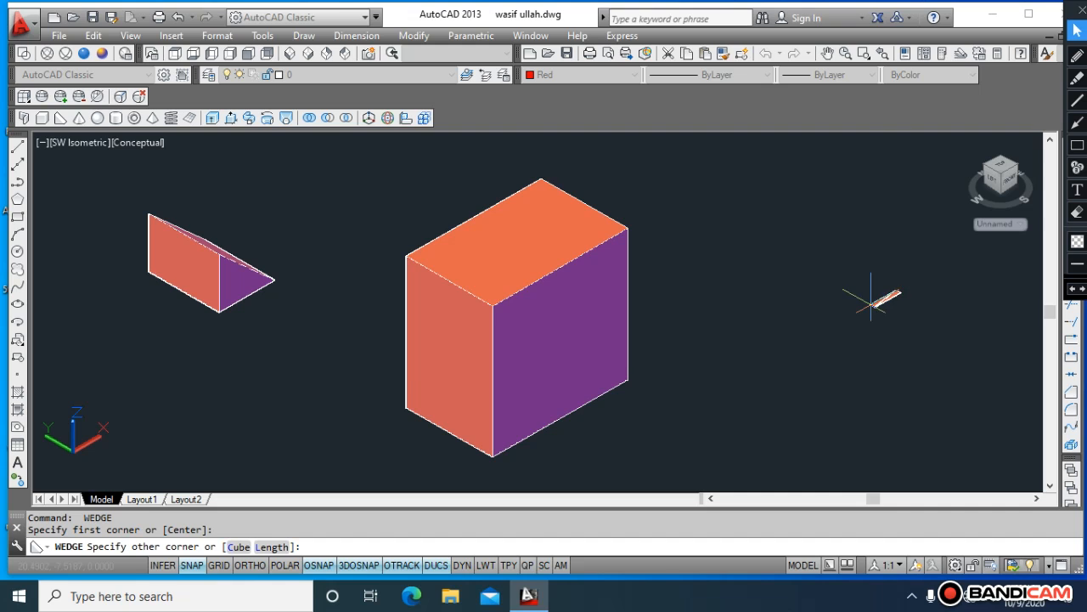
pyautogui.click(798, 270)
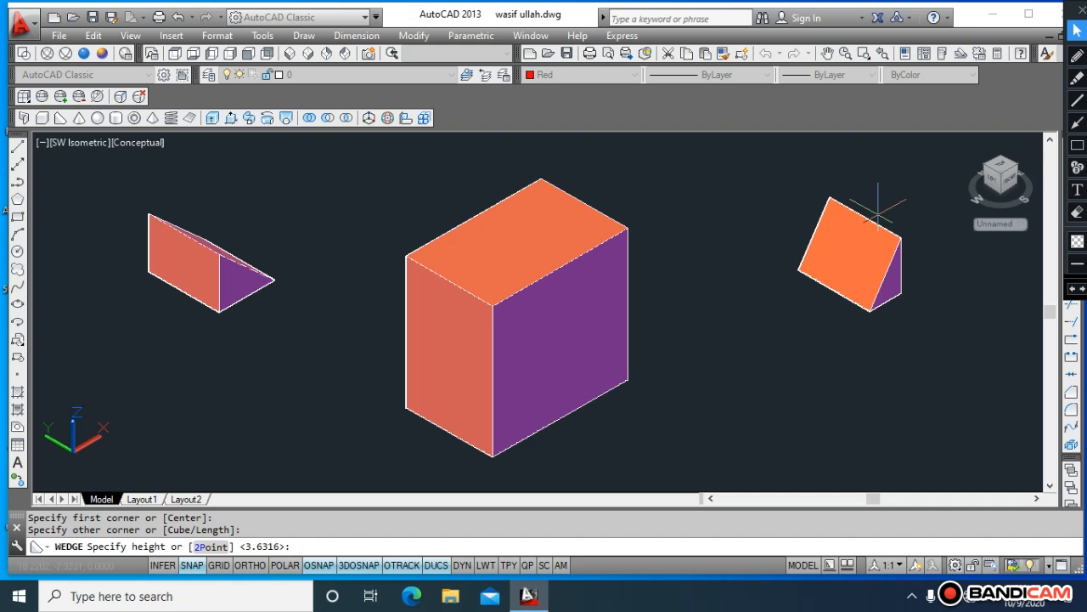
pyautogui.click(844, 213)
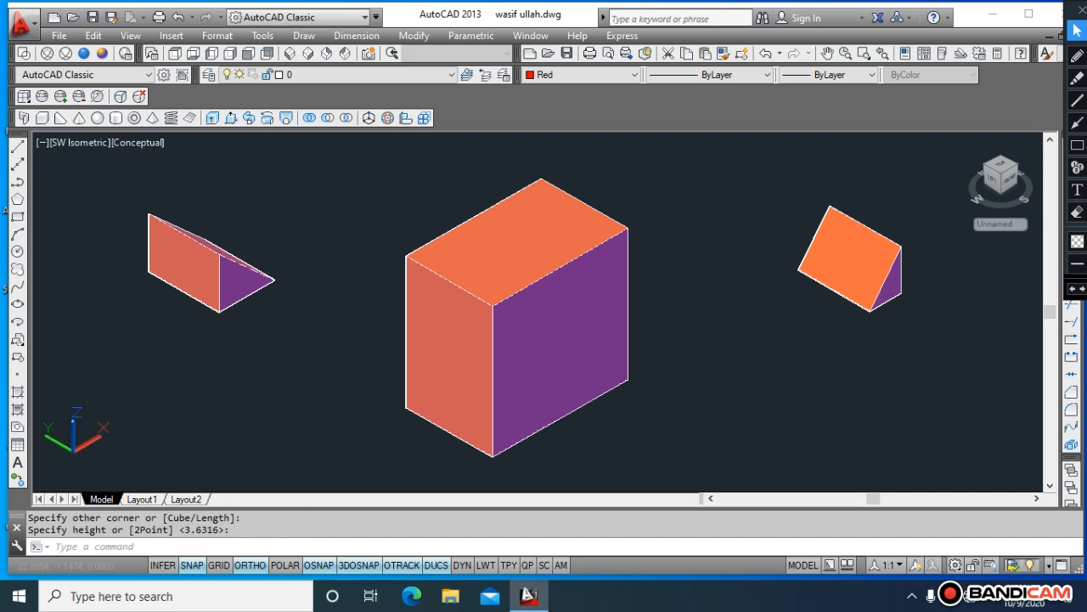
# Step: Draw a solid cone between the left wedge and the box, with base diameter 4 and height 6
pyautogui.click(80, 121)
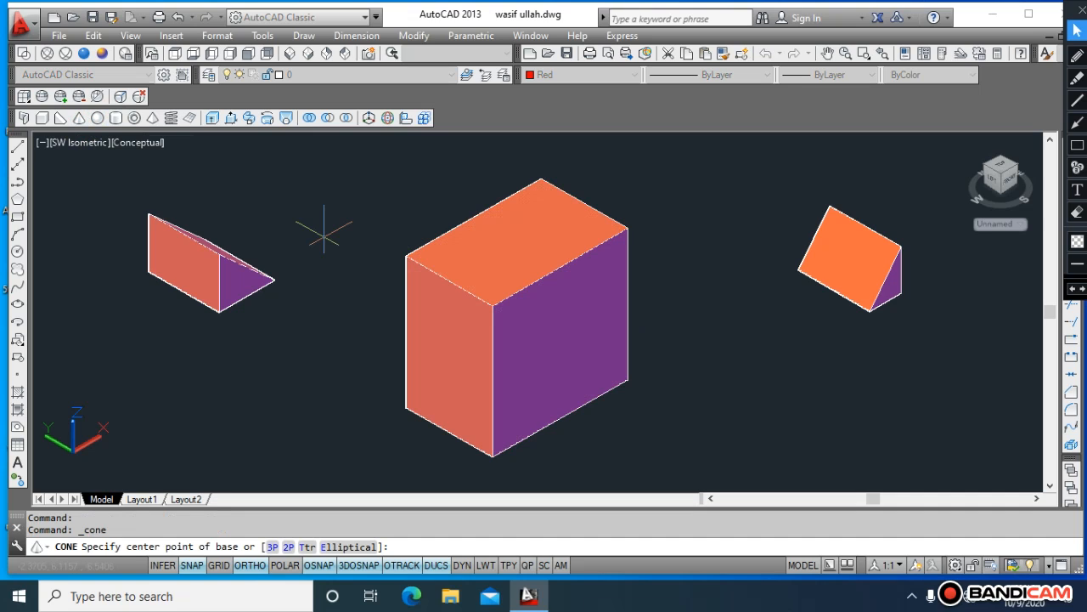
pyautogui.click(324, 240)
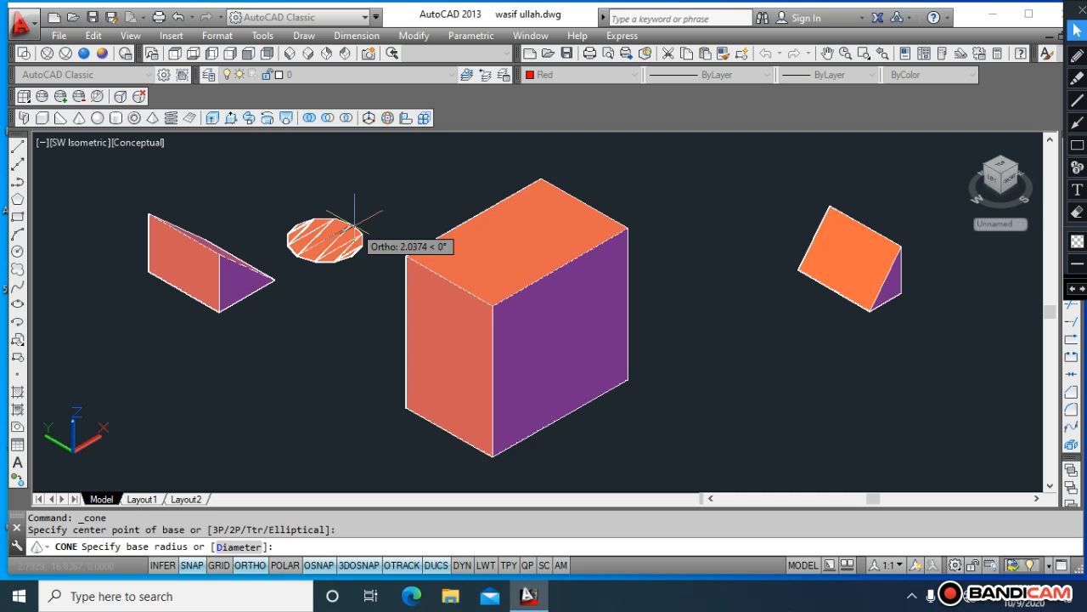
pyautogui.write('d')
pyautogui.press('Return')
pyautogui.write('4')
pyautogui.press('Return')
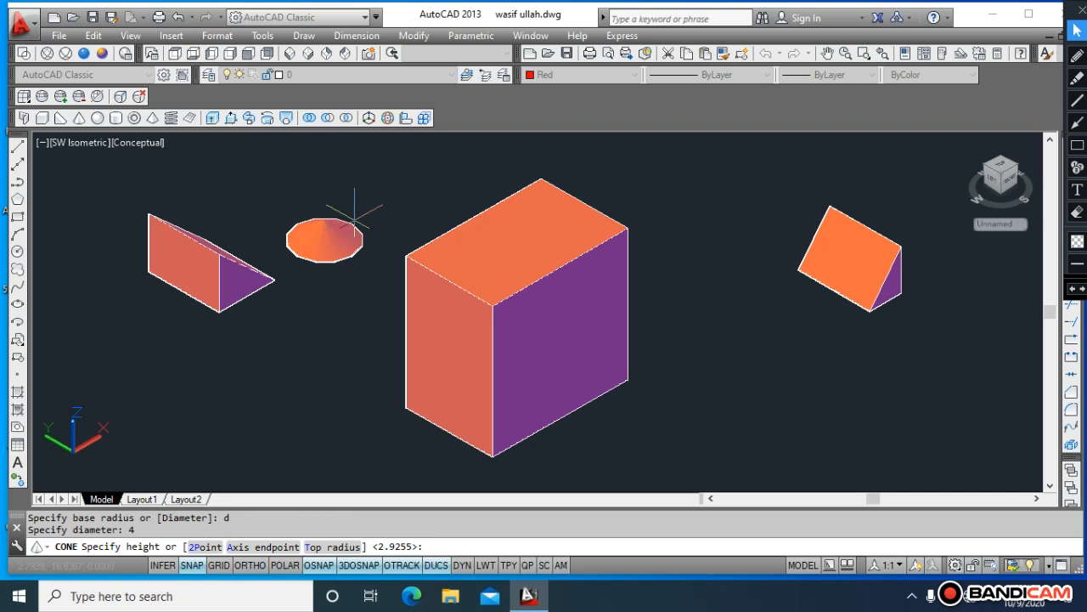
pyautogui.write('s')
pyautogui.press('Return')
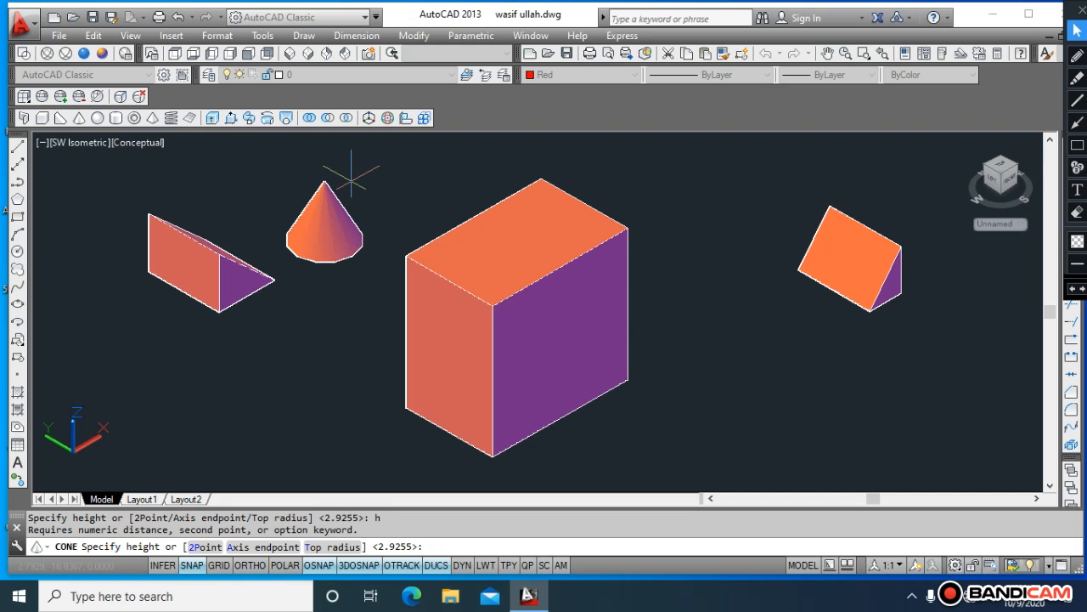
pyautogui.write('6')
pyautogui.press('Return')
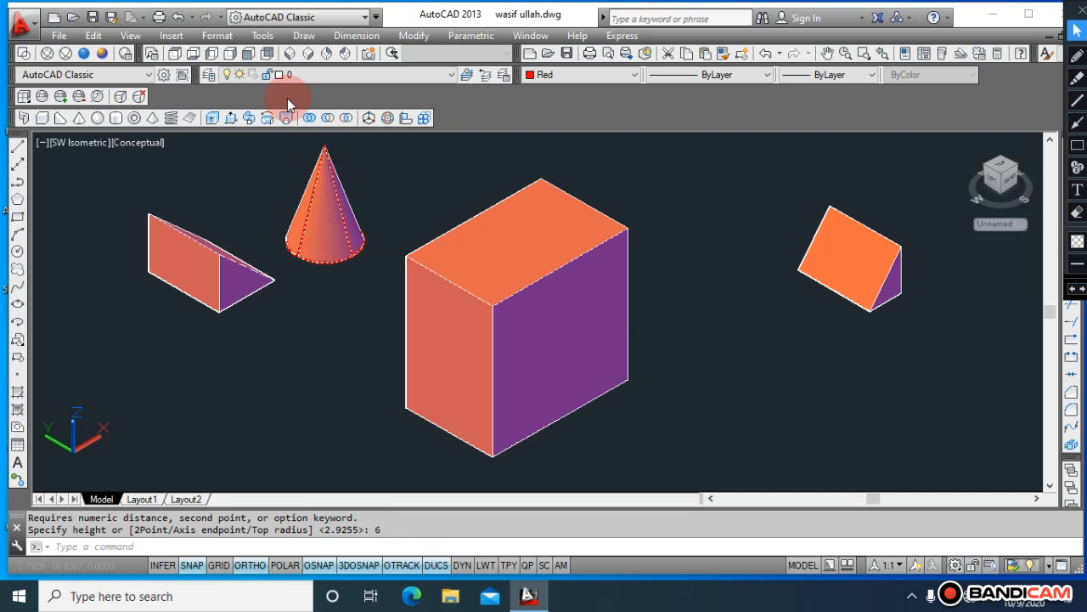
# Step: Erase the box, both wedges and the cone from the drawing
pyautogui.click(937, 418)
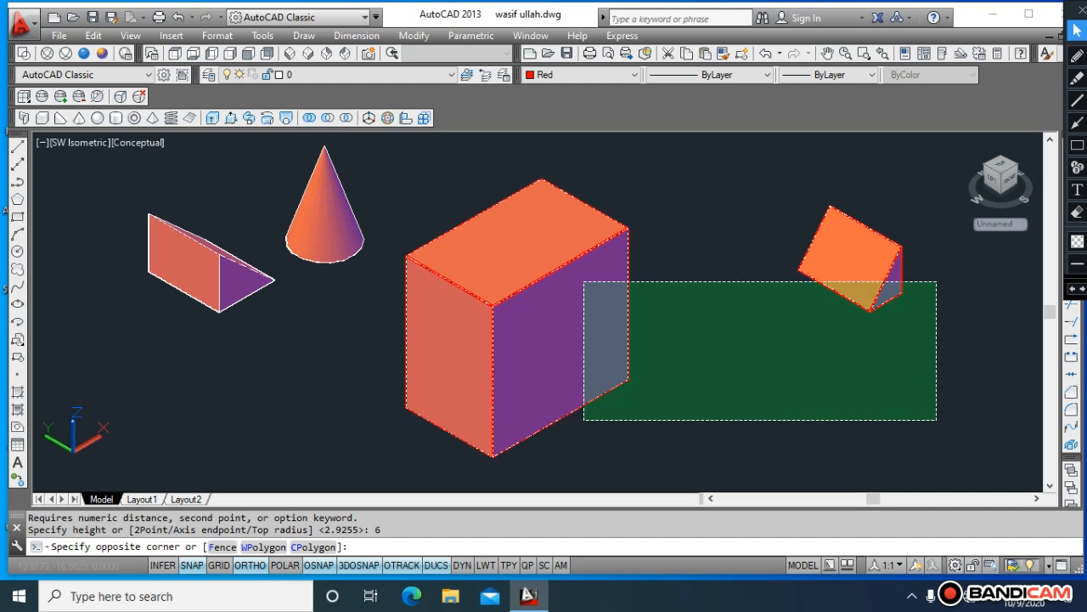
pyautogui.click(223, 192)
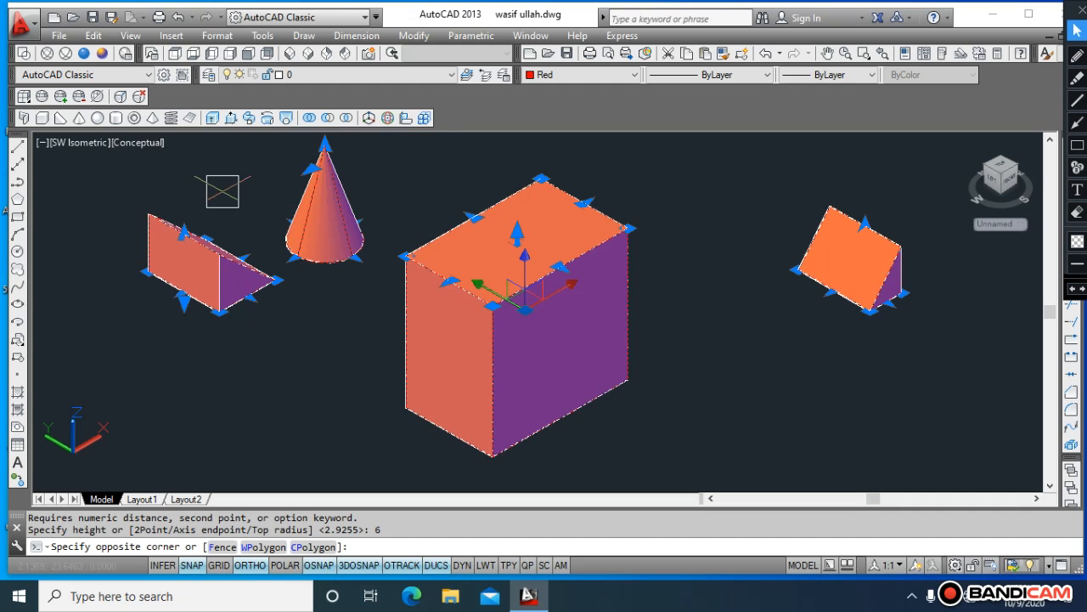
pyautogui.press('Delete')
pyautogui.press('Escape')
pyautogui.press('Escape')
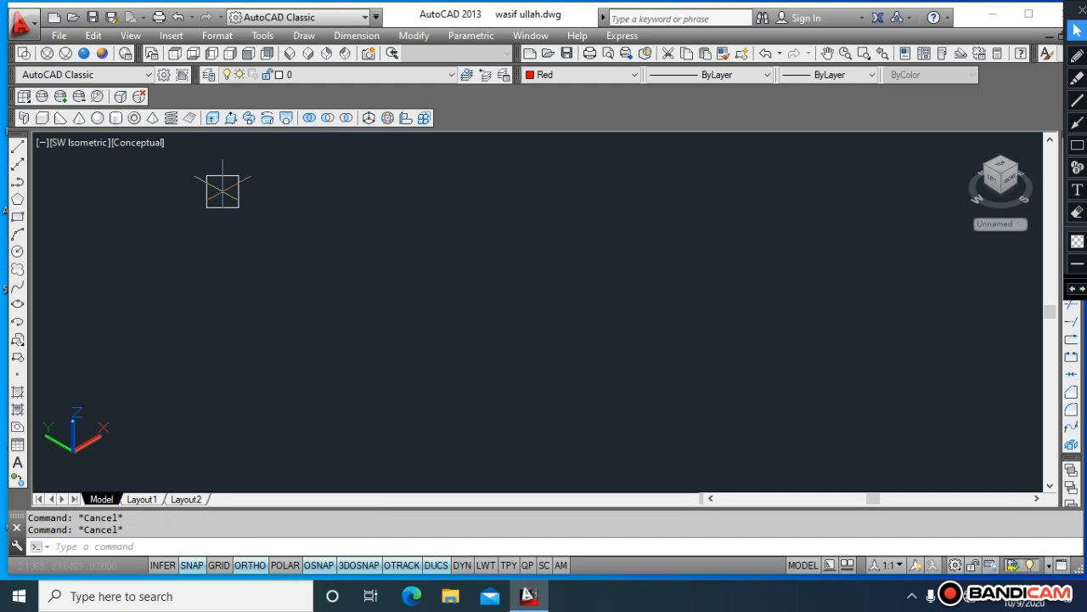
# Step: Draw a solid sphere with a radius of about 5.1 units near the middle of the view
pyautogui.click(125, 118)
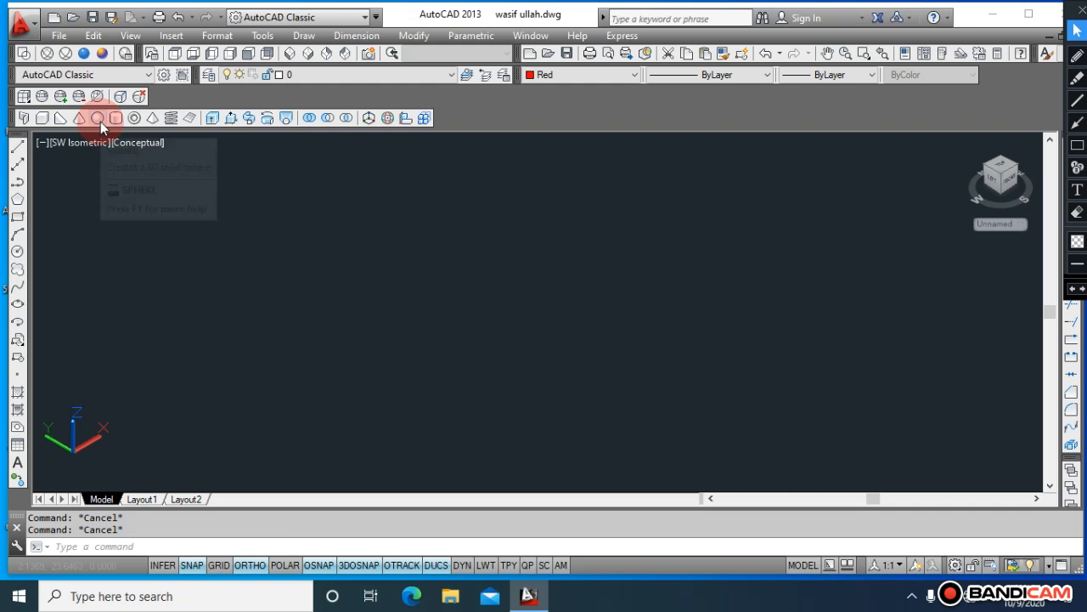
pyautogui.click(100, 122)
pyautogui.click(454, 302)
pyautogui.click(504, 332)
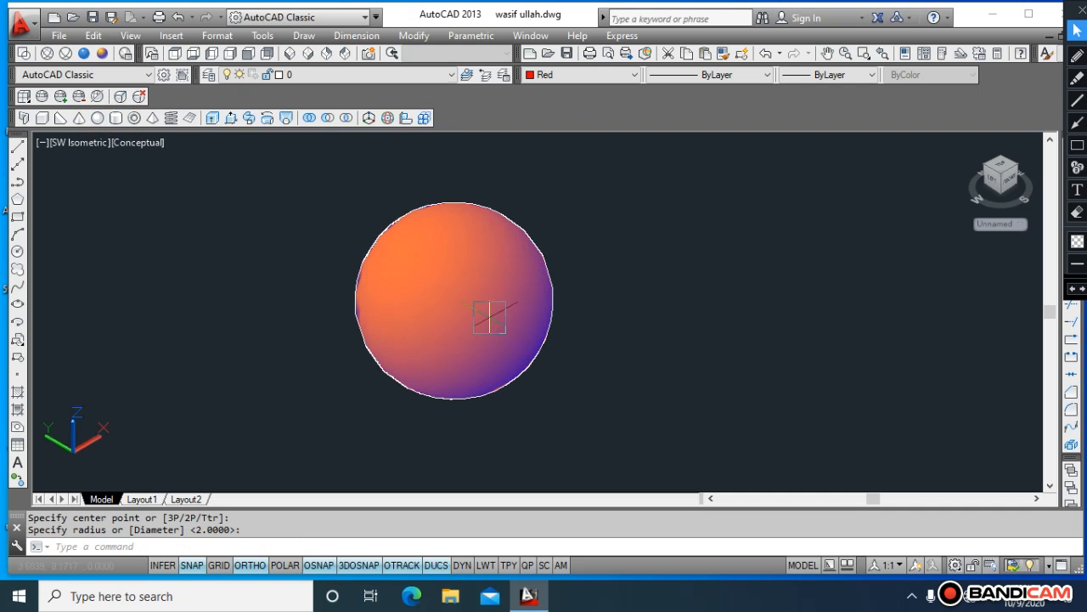
# Step: Draw a torus right of the sphere, with a radius of about 3.8 and a tube radius of about 1.04 units
pyautogui.click(140, 122)
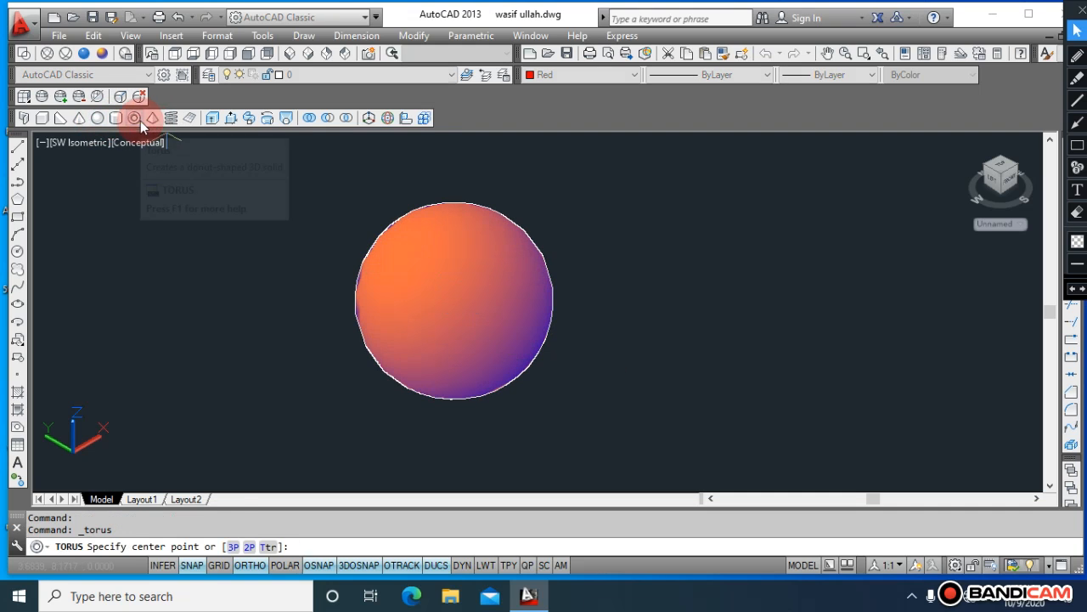
pyautogui.click(740, 357)
pyautogui.click(789, 387)
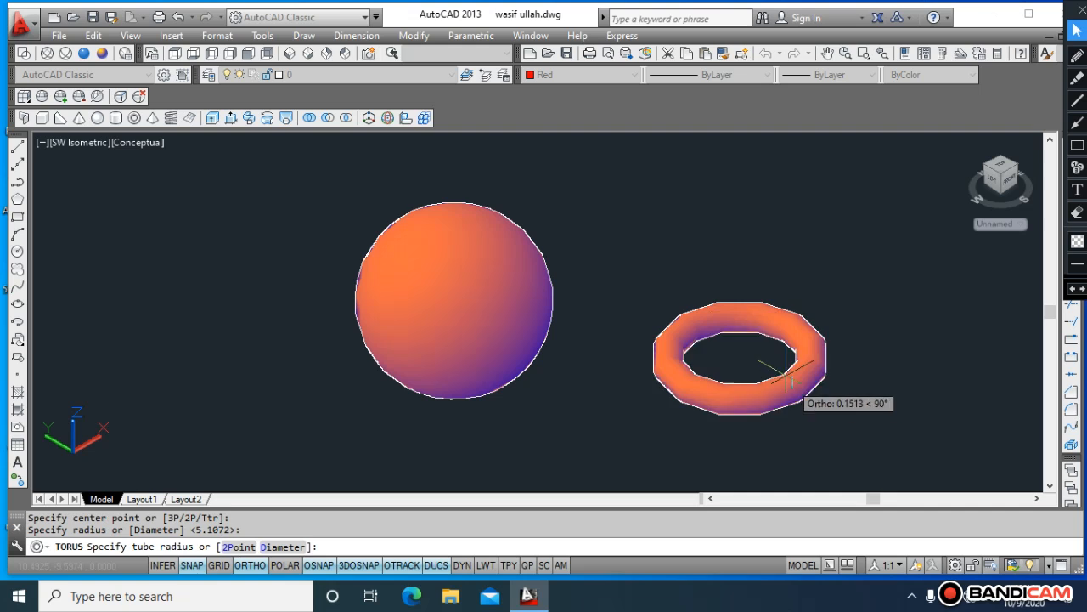
pyautogui.click(789, 359)
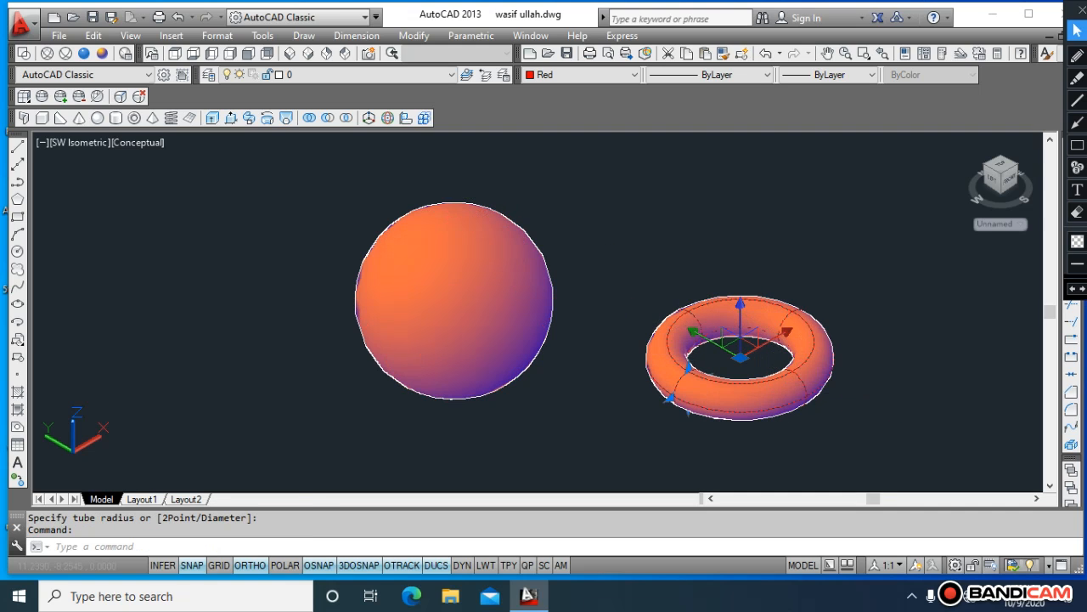
# Step: Erase the sphere and the torus from the drawing, dismissing the quick properties display
pyautogui.click(833, 396)
pyautogui.click(507, 262)
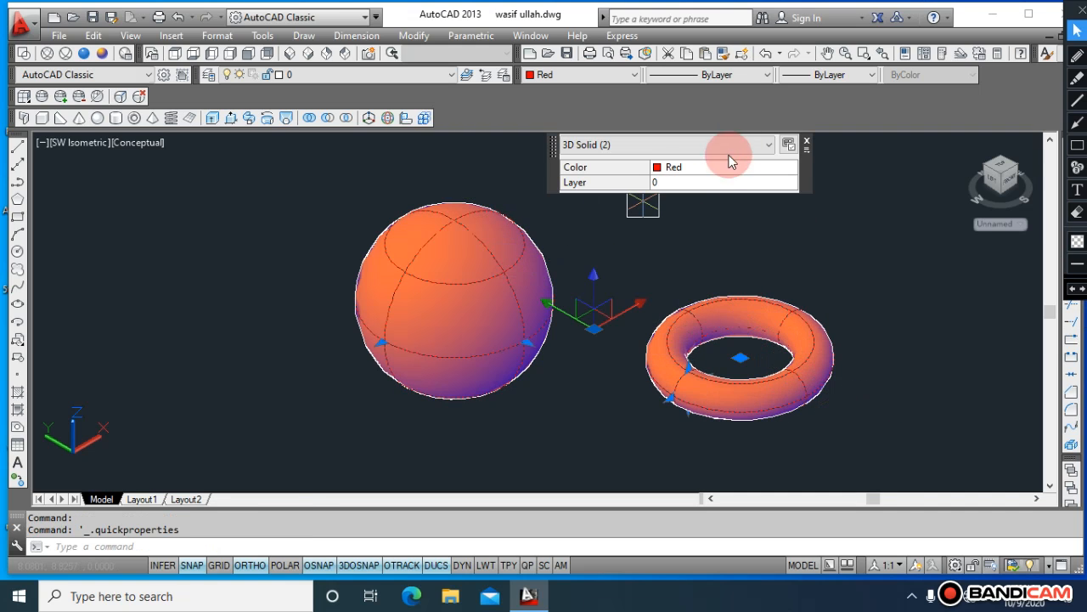
pyautogui.click(809, 138)
pyautogui.click(907, 421)
pyautogui.click(875, 428)
pyautogui.click(402, 274)
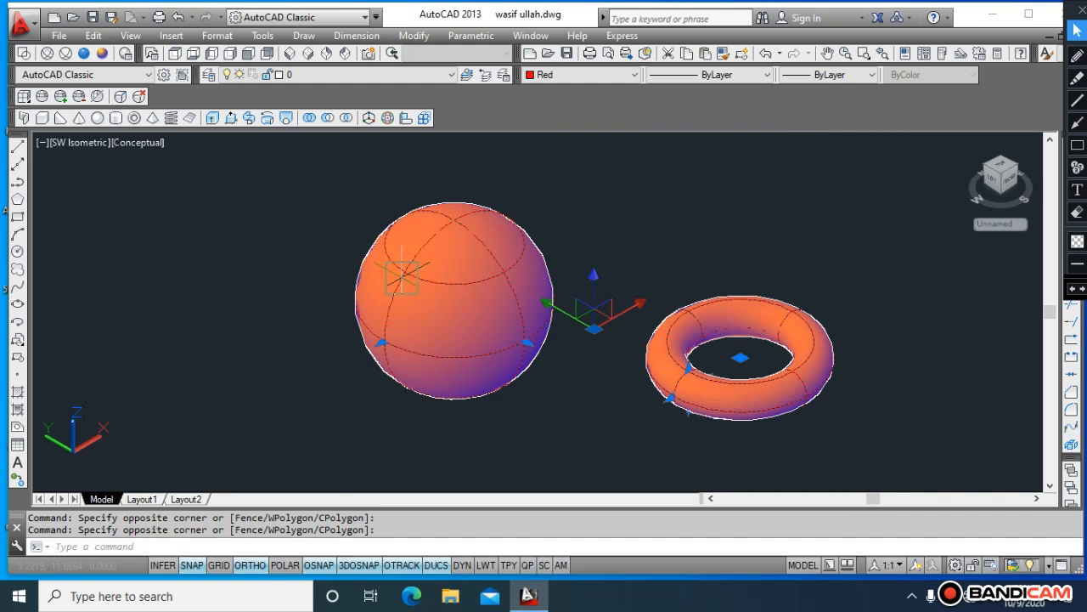
pyautogui.press('Delete')
pyautogui.press('Escape')
pyautogui.press('Escape')
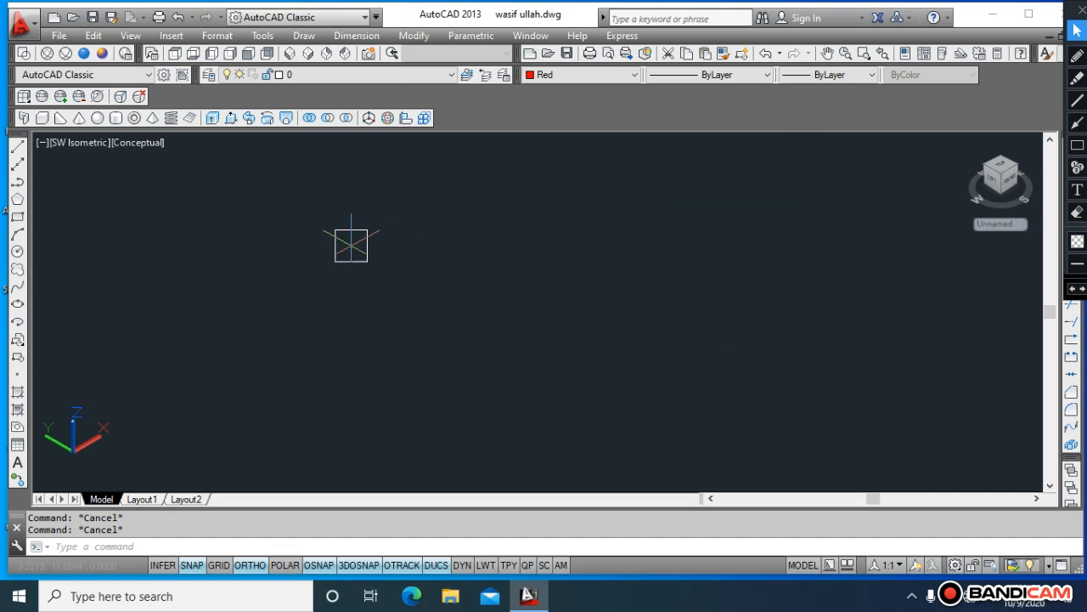
pyautogui.click(169, 121)
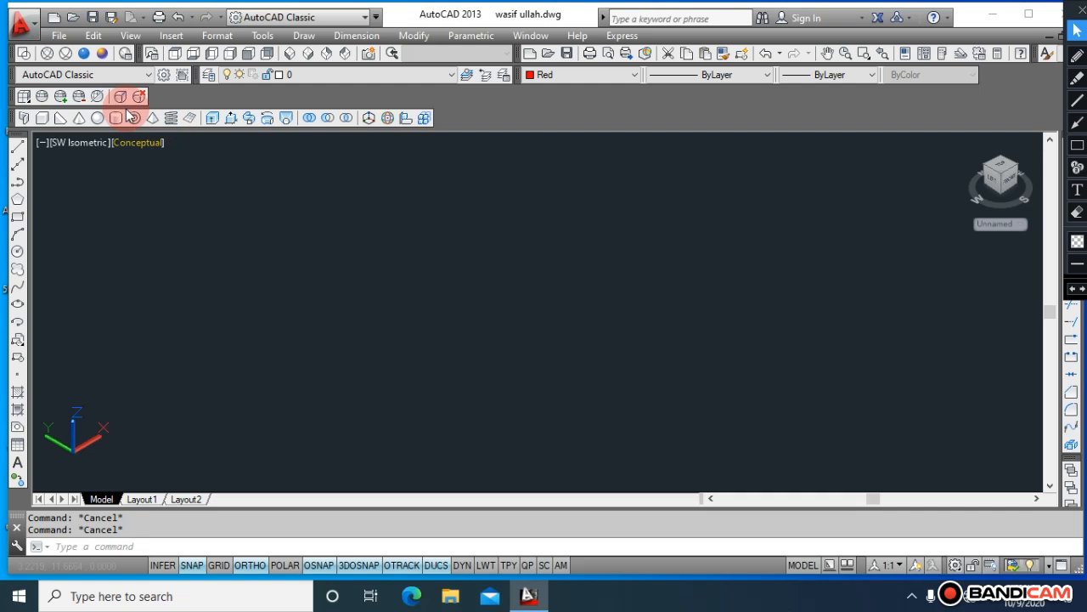
pyautogui.click(133, 119)
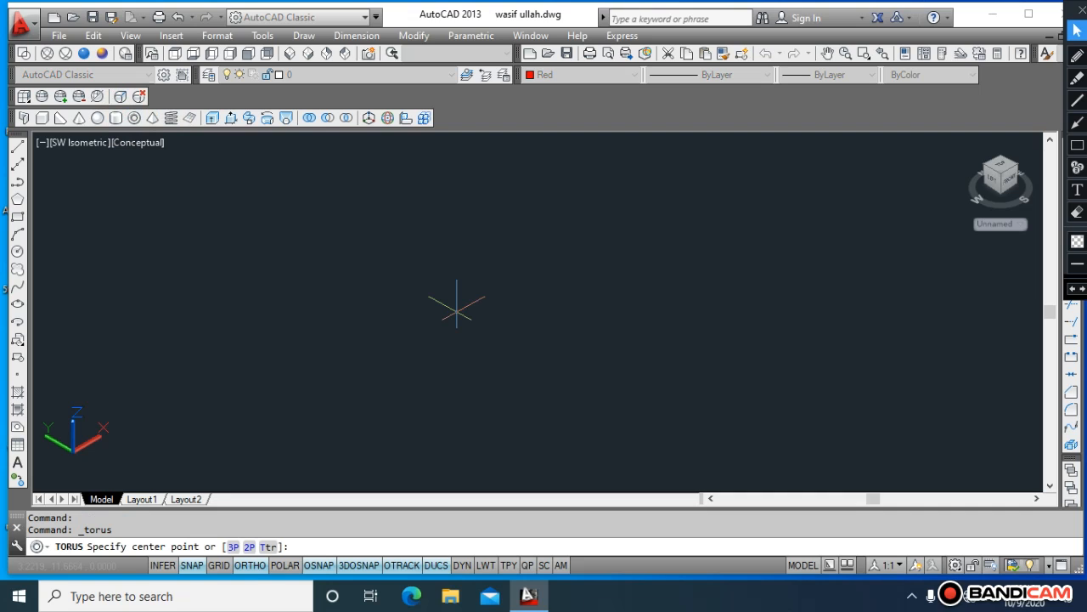
pyautogui.click(457, 311)
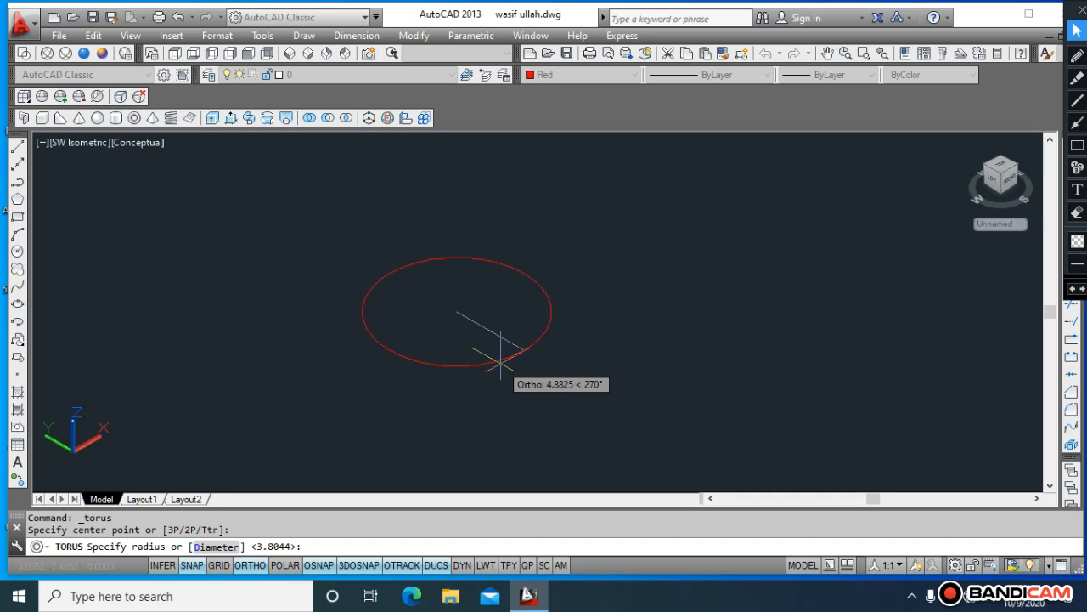
pyautogui.write('d')
pyautogui.press('Return')
pyautogui.write('4')
pyautogui.press('Return')
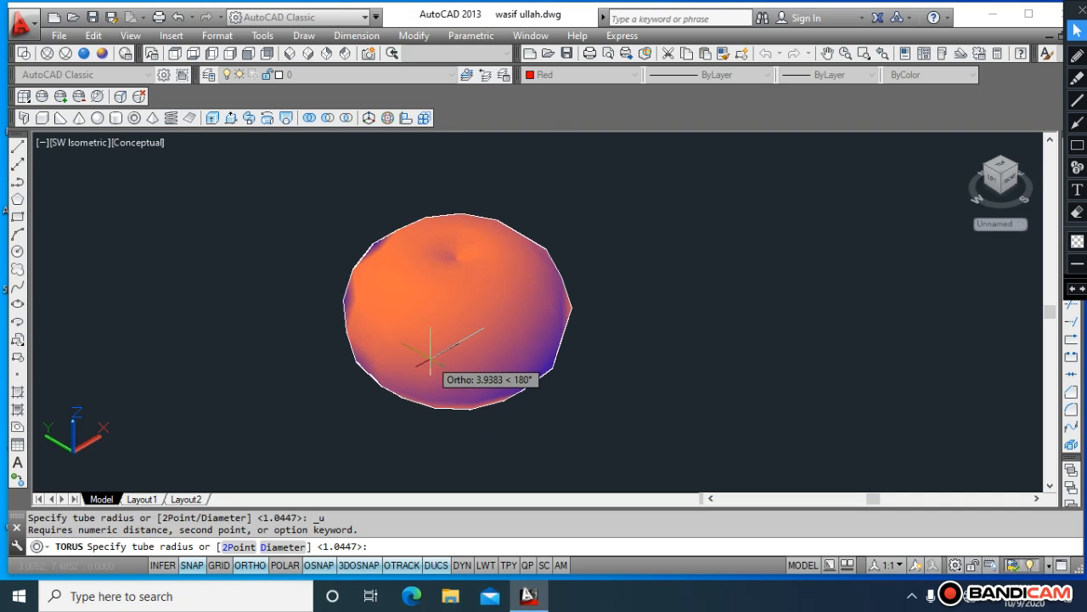
pyautogui.press('Escape')
pyautogui.press('Escape')
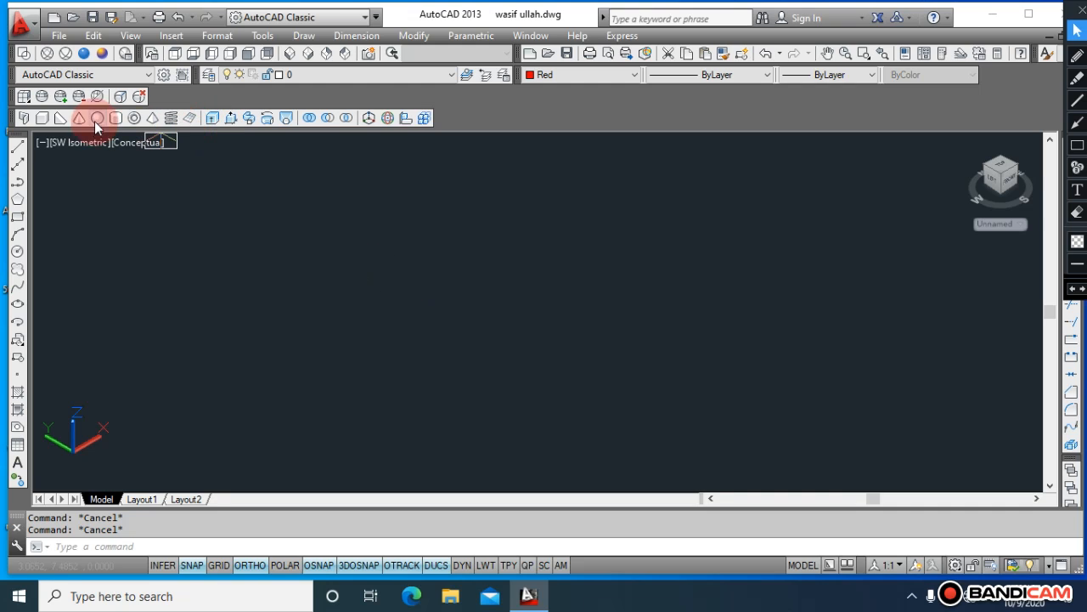
# Step: Draw a torus near the middle of the view with a radius of about 9.4 and a tube radius of 1
pyautogui.click(132, 120)
pyautogui.click(457, 297)
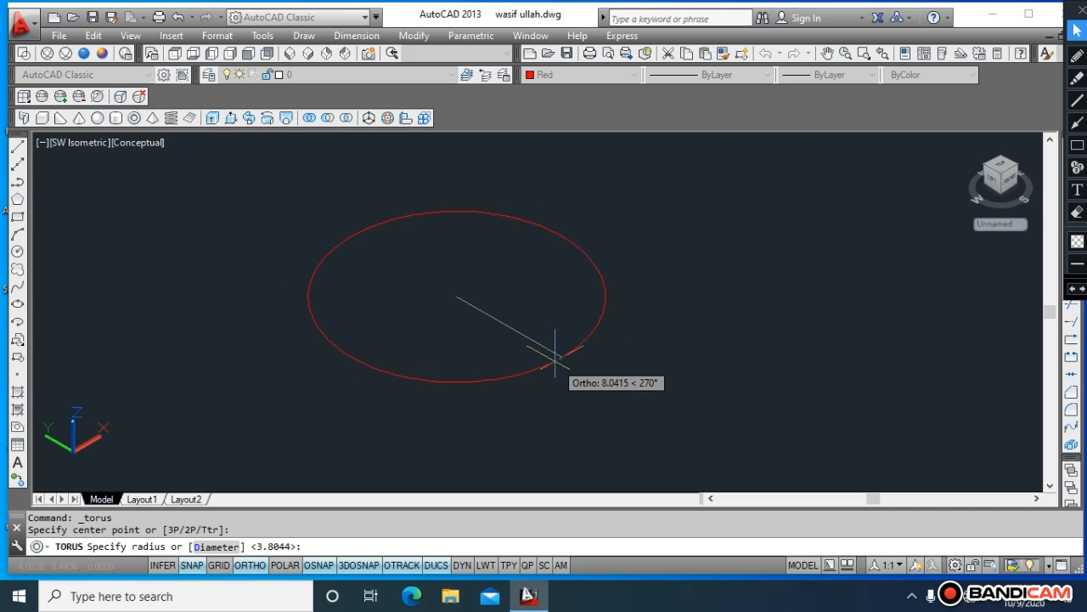
pyautogui.click(576, 373)
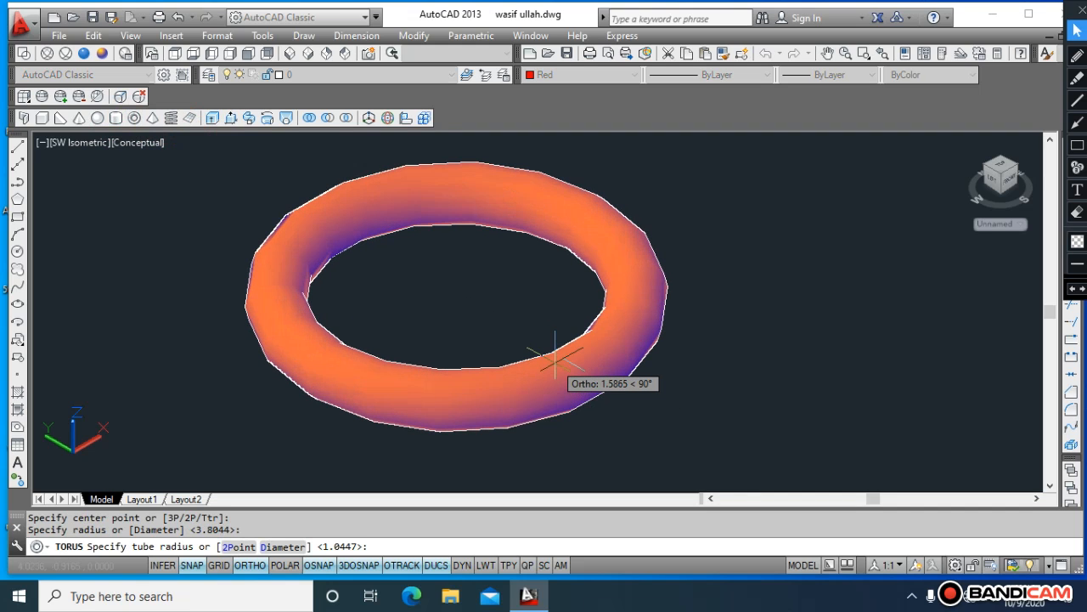
pyautogui.write('1')
pyautogui.press('Return')
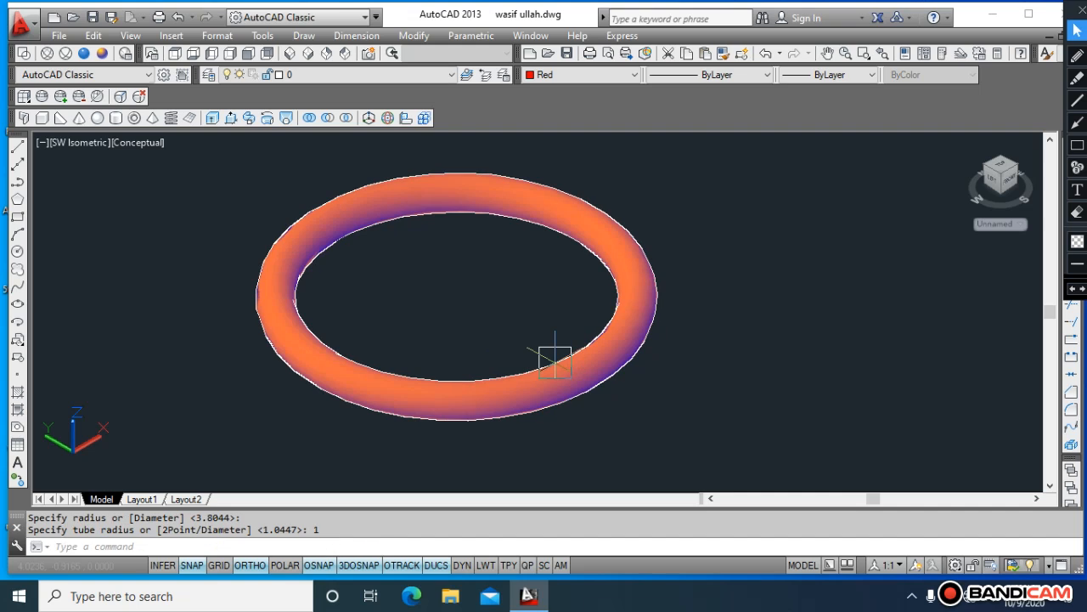
# Step: Erase the torus from the drawing
pyautogui.click(715, 407)
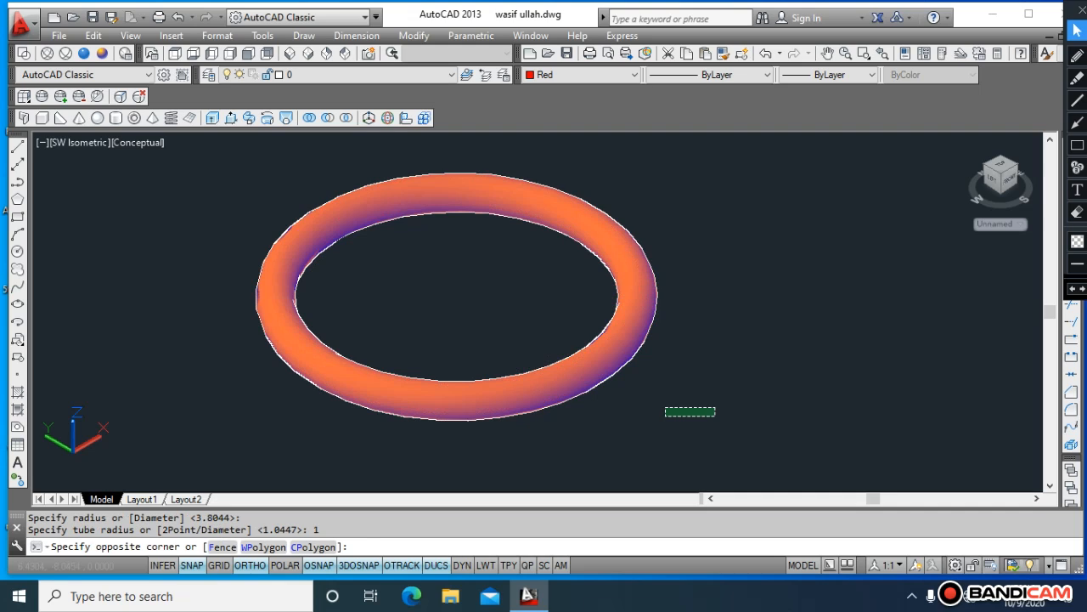
pyautogui.press('Escape')
pyautogui.press('Escape')
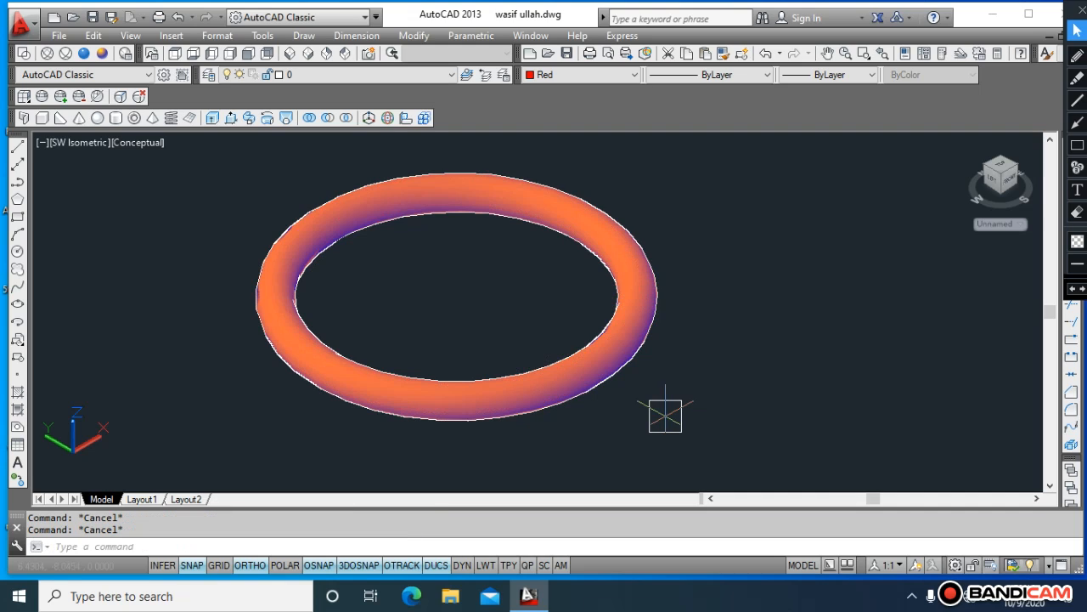
pyautogui.click(665, 416)
pyautogui.click(523, 317)
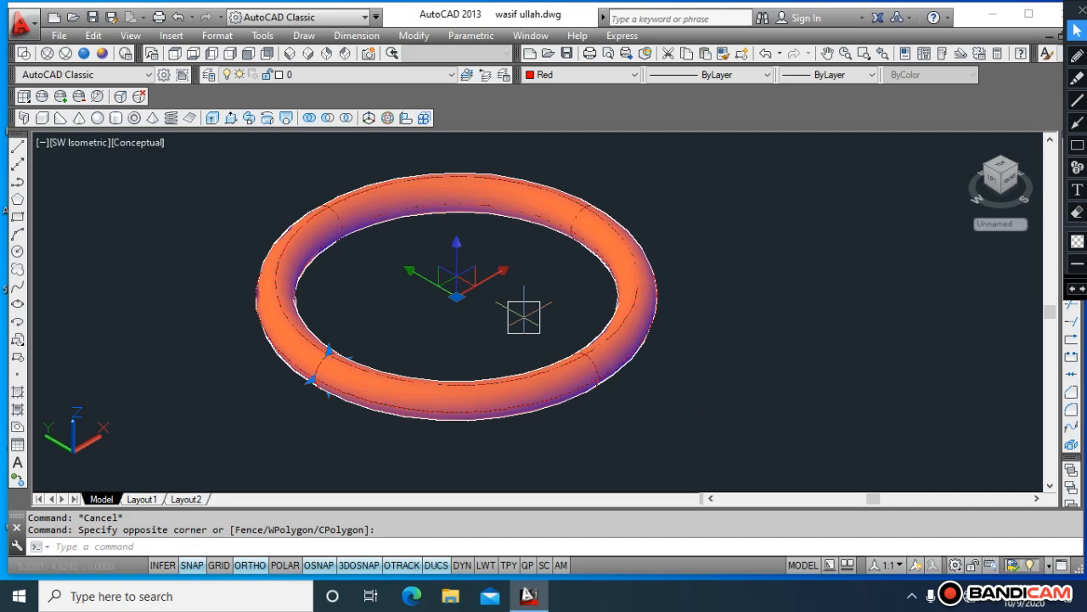
pyautogui.press('Delete')
pyautogui.press('Escape')
pyautogui.press('Escape')
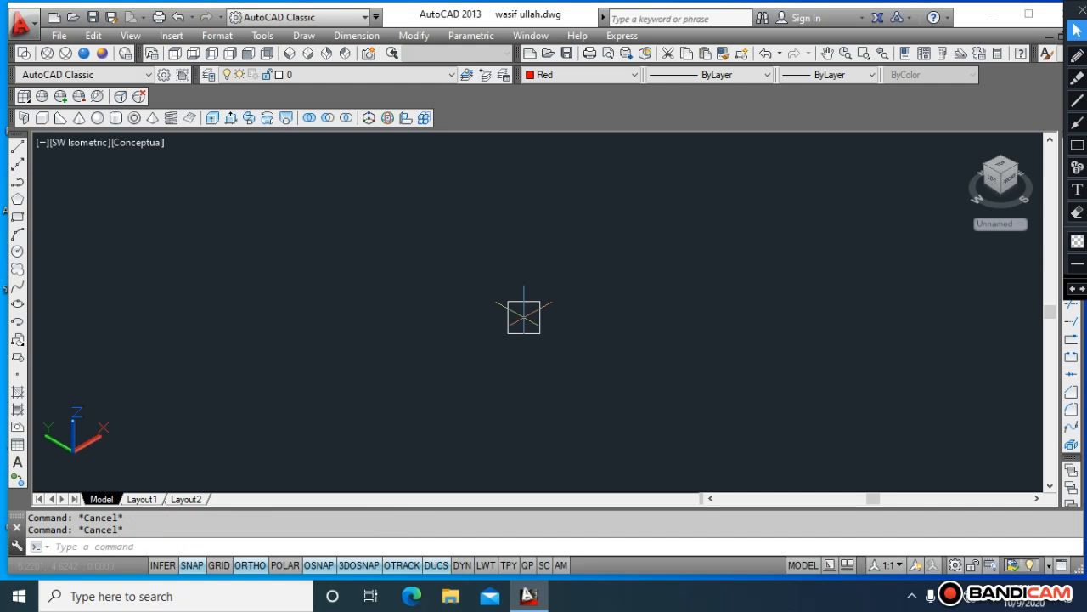
# Step: Draw a four-sided solid pyramid about 7.5 units high near the middle of the view
pyautogui.click(169, 126)
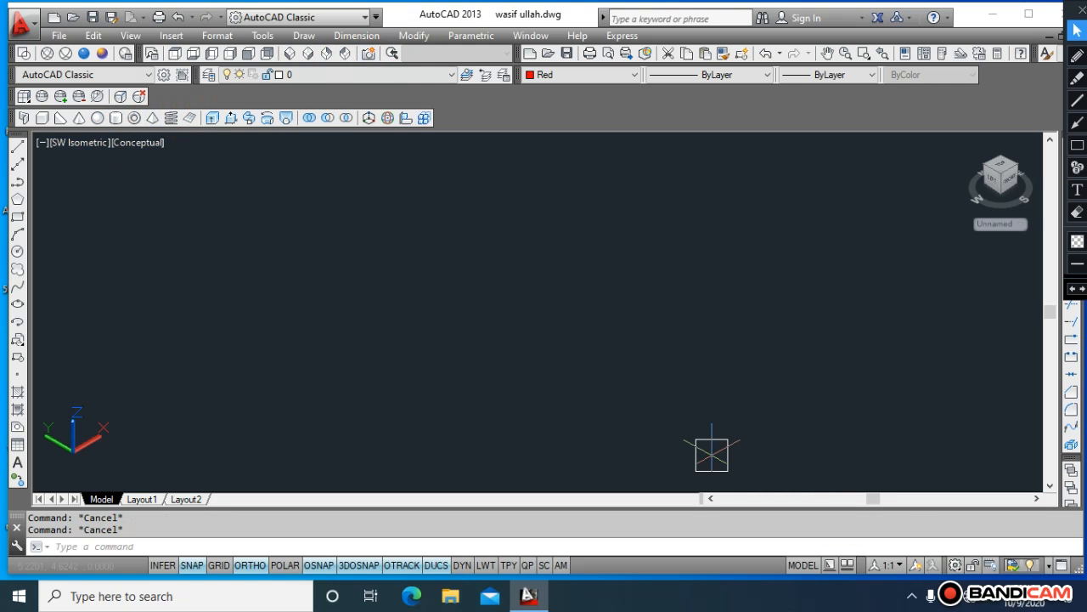
pyautogui.click(154, 120)
pyautogui.click(435, 331)
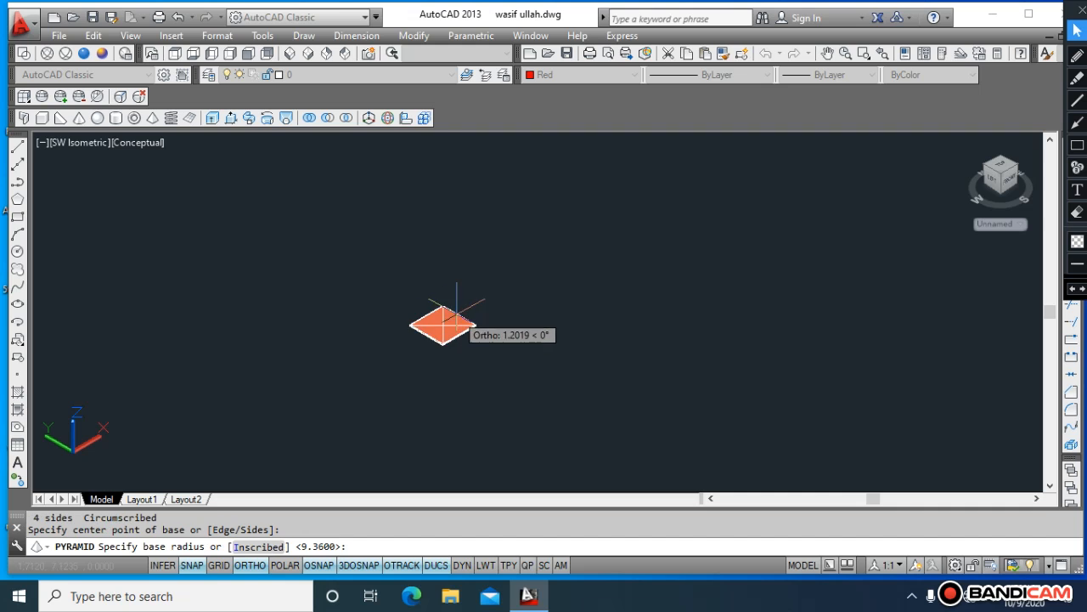
pyautogui.click(498, 295)
pyautogui.click(483, 204)
# Step: Select the freehand-sized pyramid and erase it from the drawing
pyautogui.click(600, 350)
pyautogui.click(529, 340)
pyautogui.click(540, 316)
pyautogui.click(506, 299)
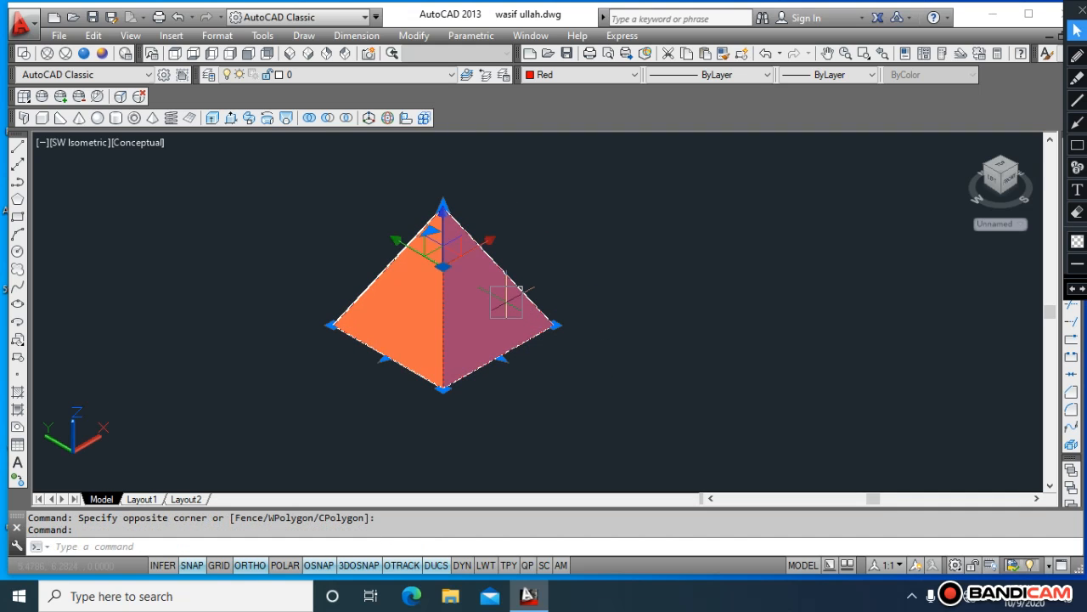
pyautogui.press('Delete')
pyautogui.press('Escape')
pyautogui.press('Escape')
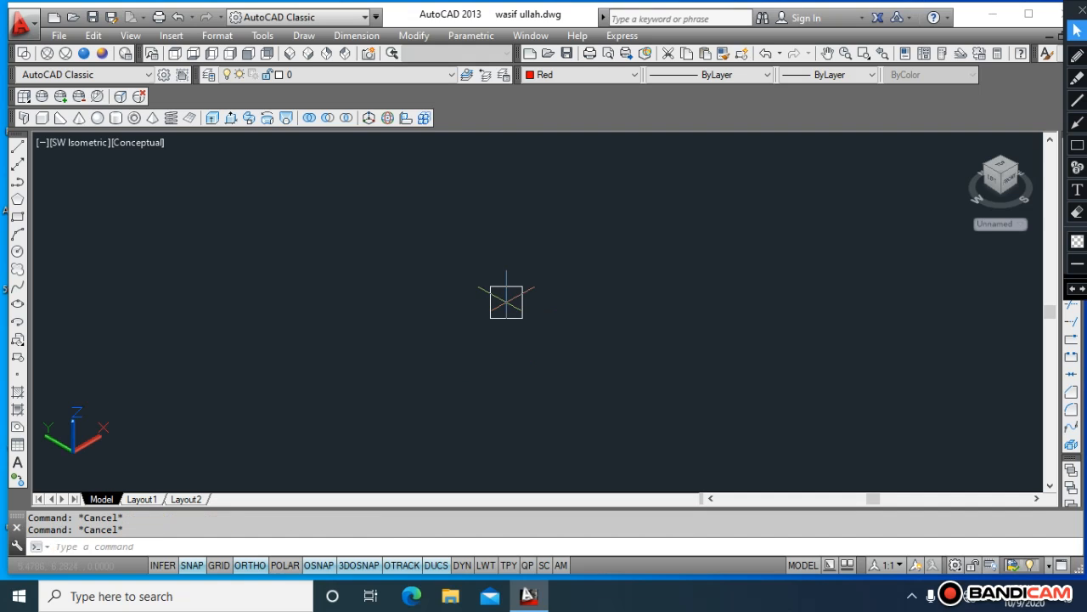
# Step: Draw a four-sided pyramid with a base radius of 3 and a height of 5
pyautogui.click(152, 117)
pyautogui.click(514, 349)
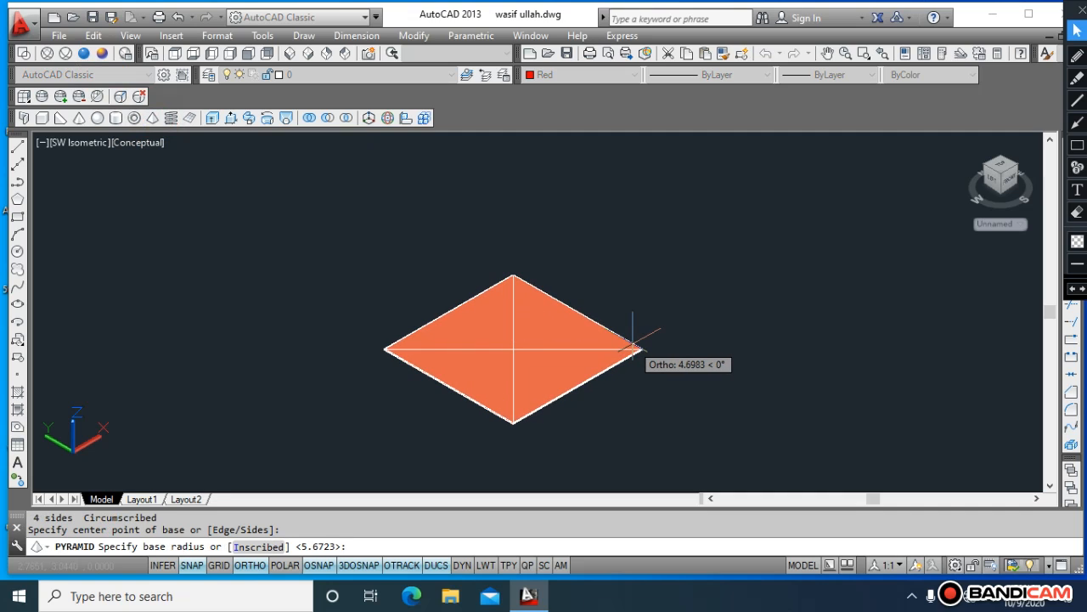
pyautogui.write('3')
pyautogui.press('Return')
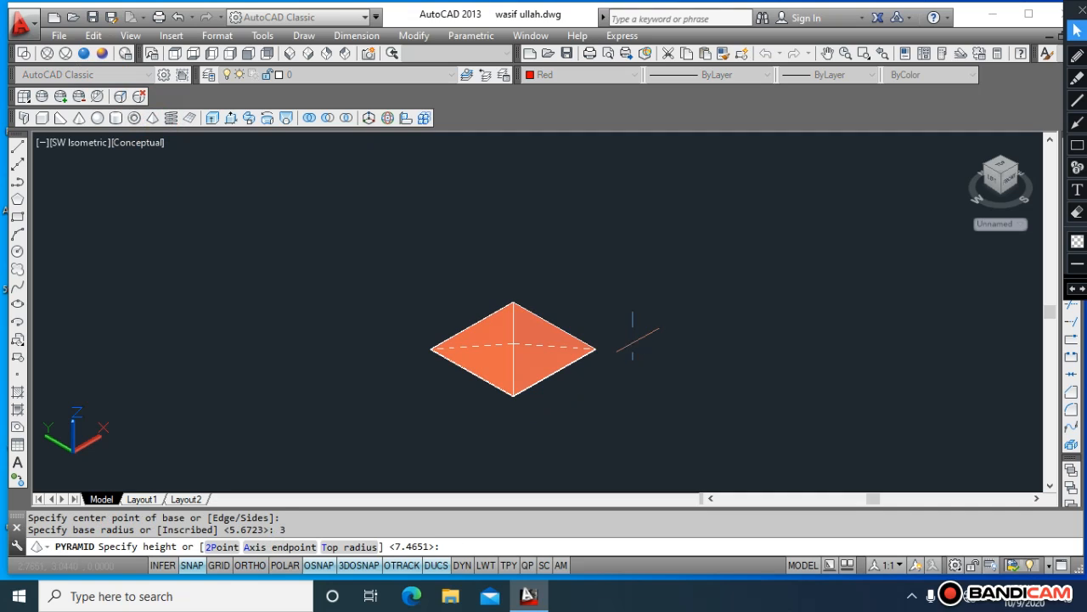
pyautogui.write('5')
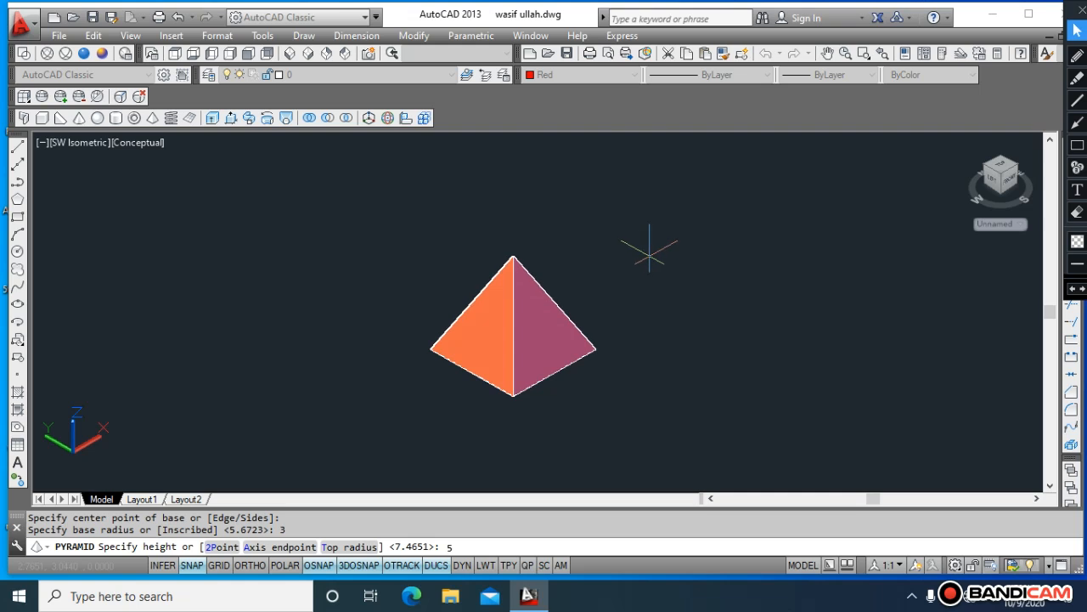
pyautogui.press('Return')
# Step: Erase the second pyramid from the drawing
pyautogui.click(710, 393)
pyautogui.click(531, 297)
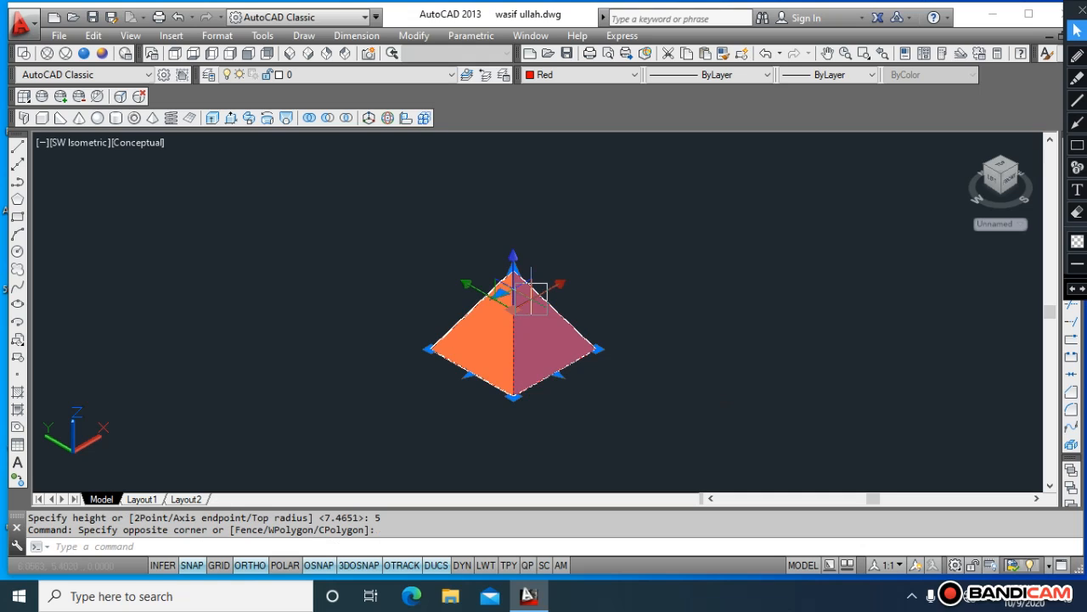
pyautogui.write('e')
pyautogui.press('Return')
pyautogui.press('Escape')
pyautogui.press('Escape')
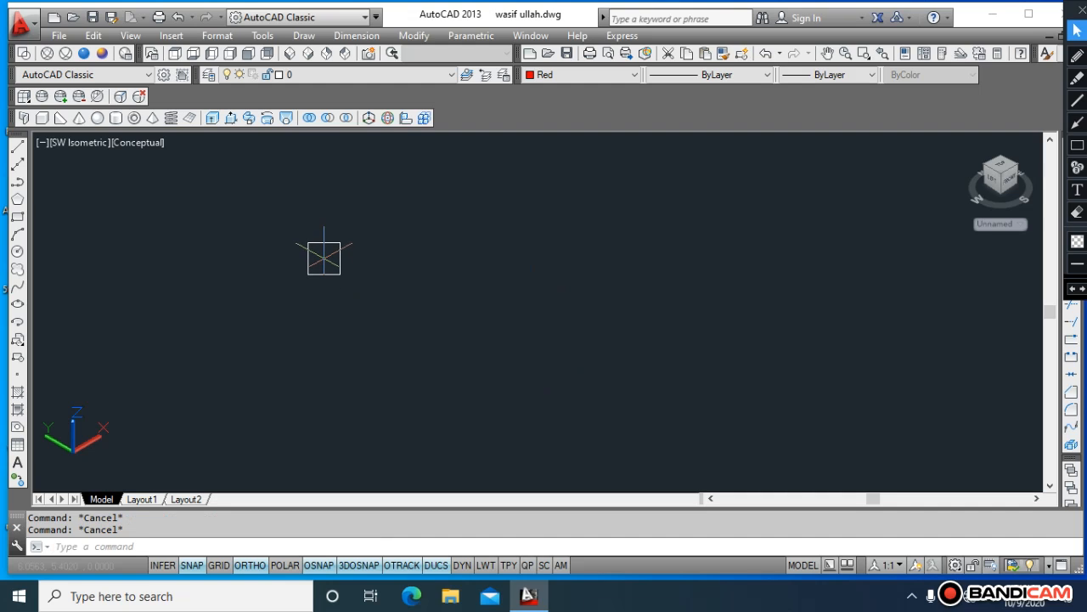
# Step: Begin a helix near the middle of the view with a base radius of 4 and a top radius of 2
pyautogui.click(172, 118)
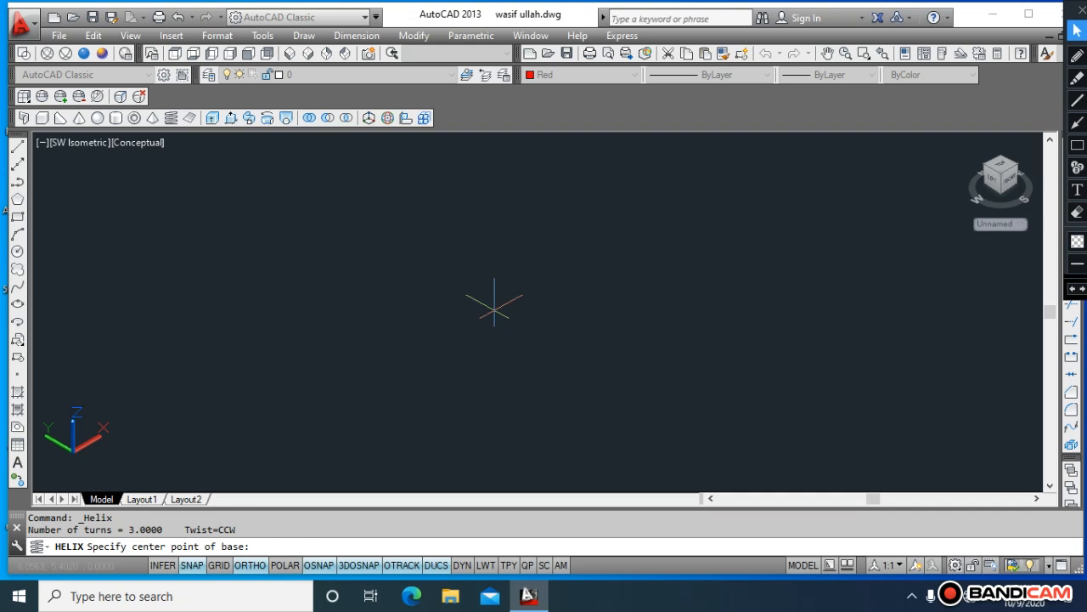
pyautogui.click(495, 310)
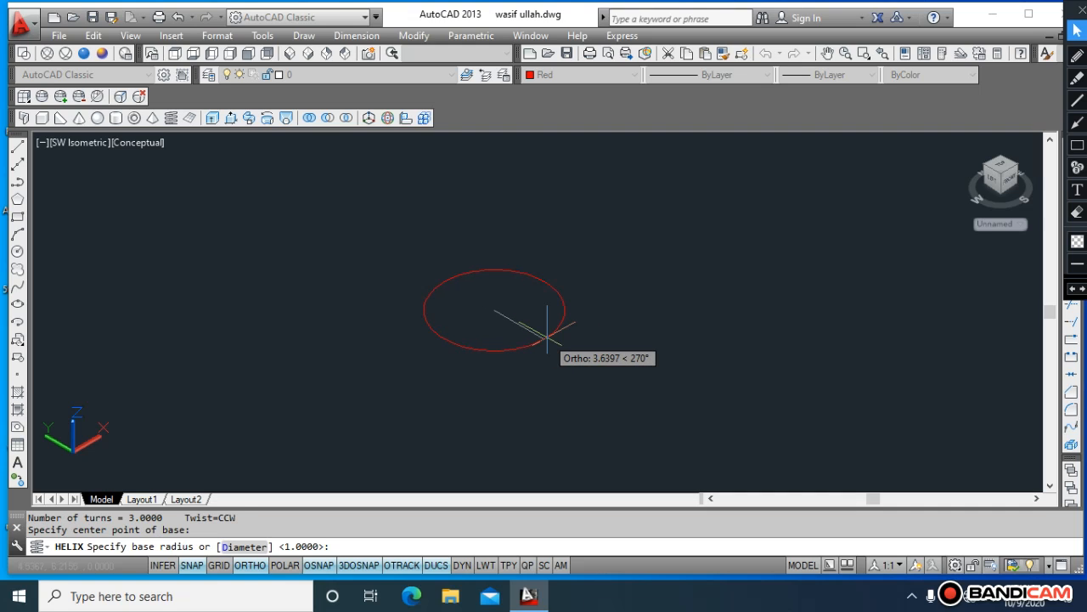
pyautogui.write('4')
pyautogui.press('Return')
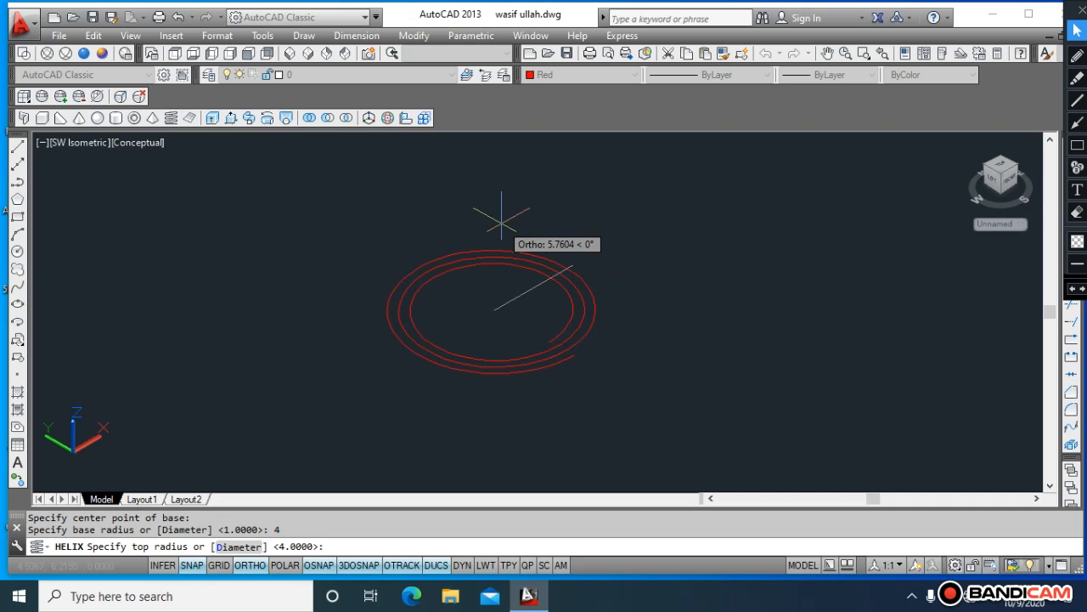
pyautogui.write('2')
pyautogui.press('Return')
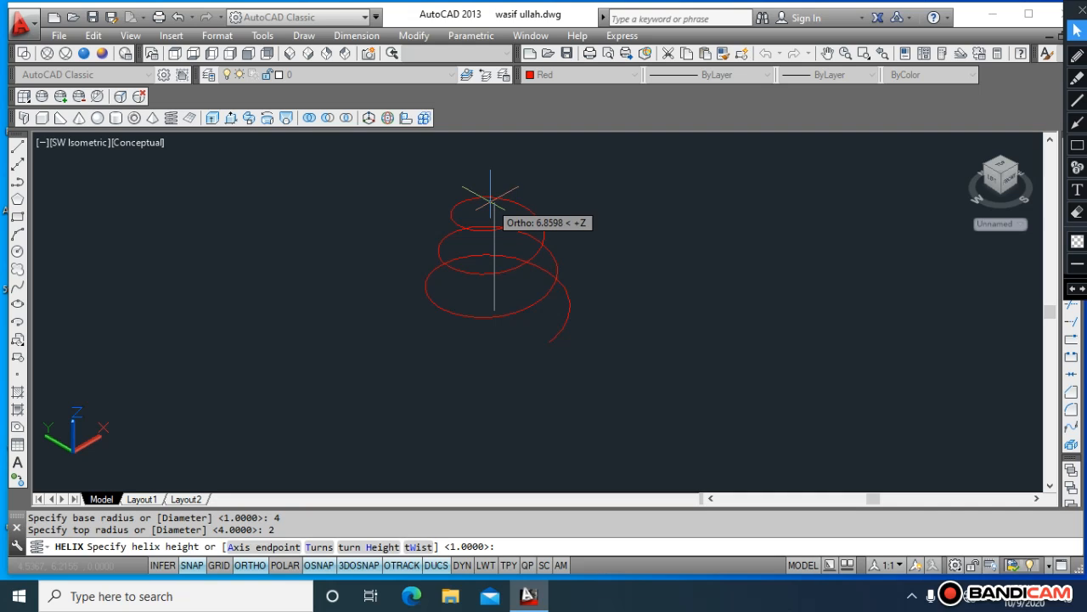
# Step: Give the helix 8 turns and complete it with a distance of 1 between turns
pyautogui.write('t')
pyautogui.press('Return')
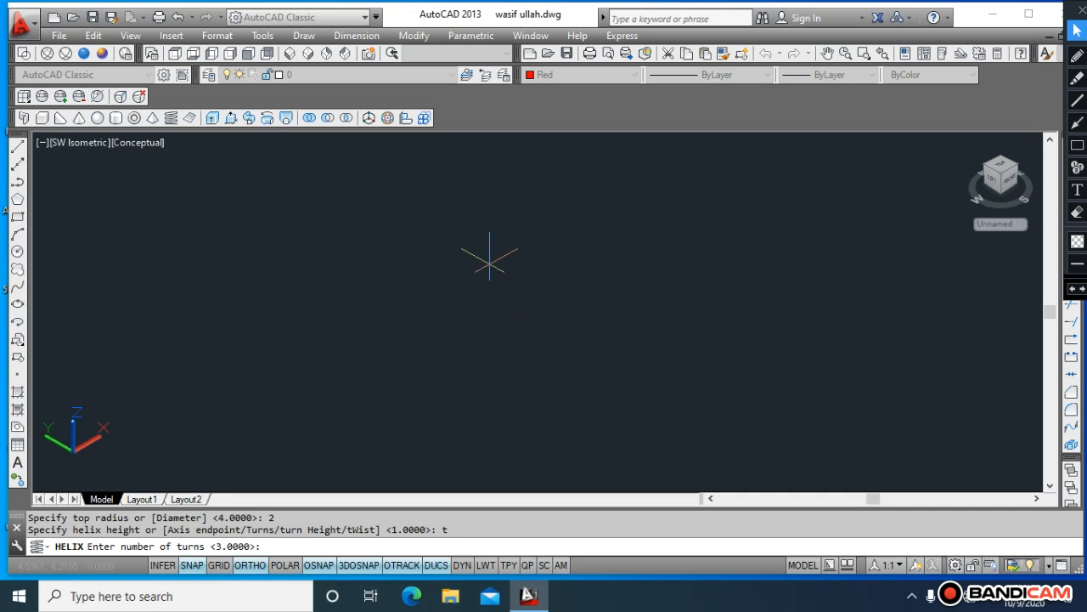
pyautogui.write('8')
pyautogui.press('Return')
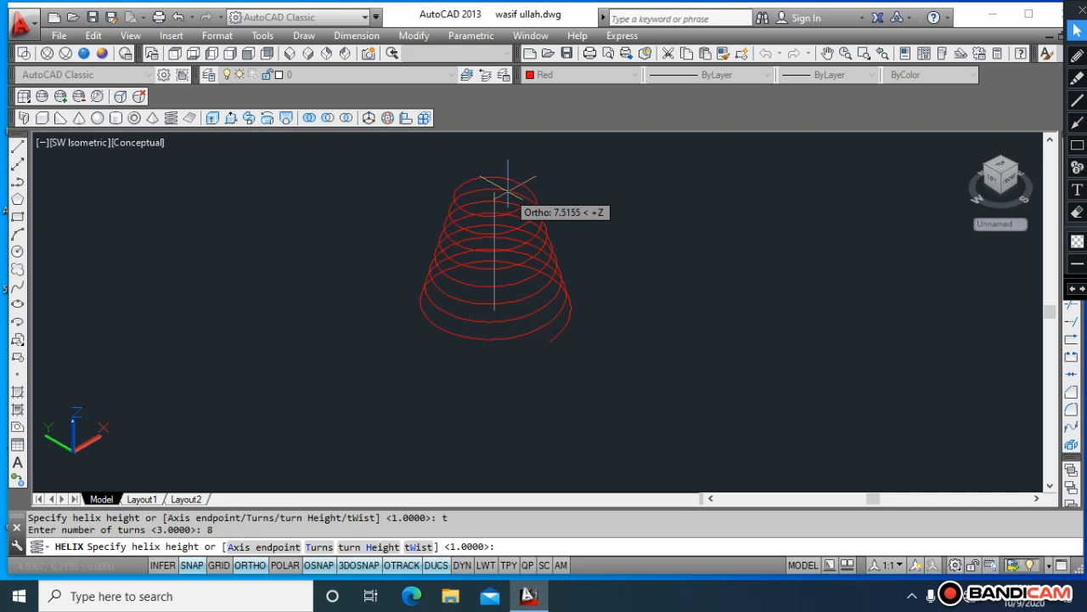
pyautogui.write('h')
pyautogui.press('Return')
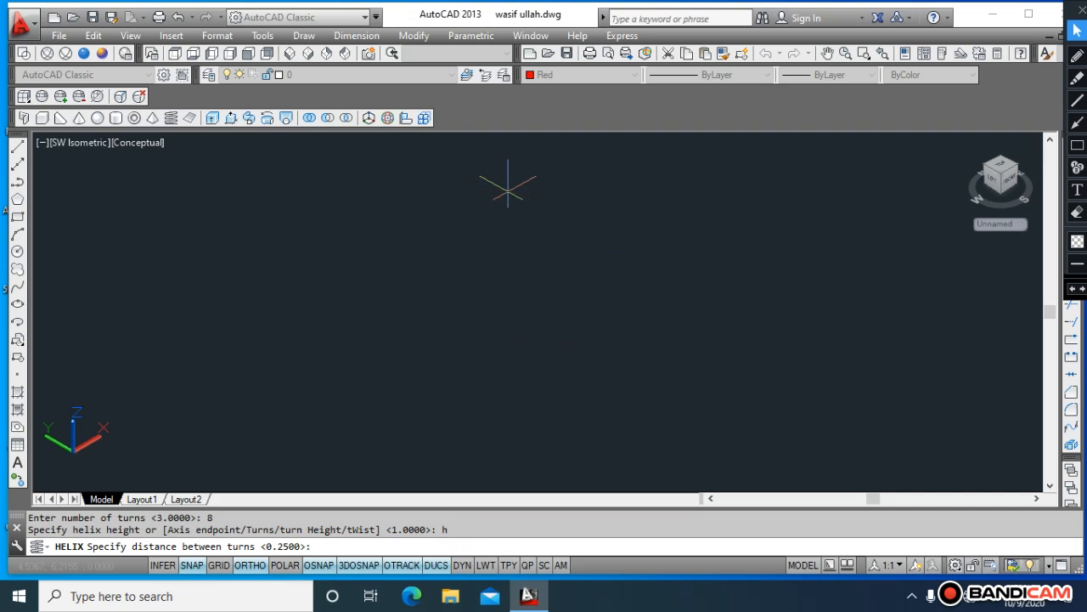
pyautogui.write('1')
pyautogui.press('Return')
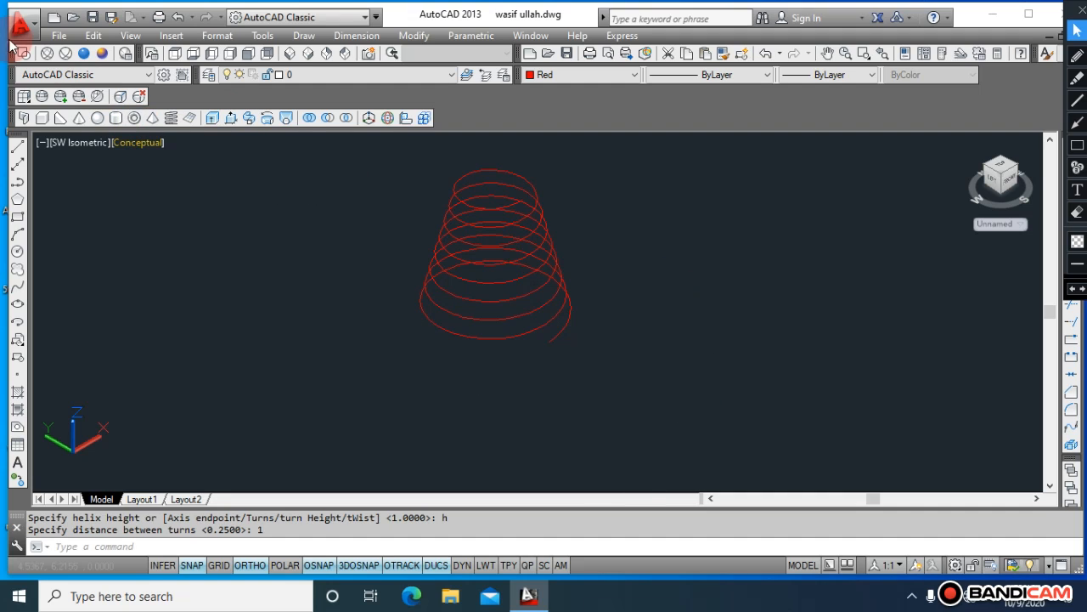
pyautogui.write('c')
pyautogui.press('Return')
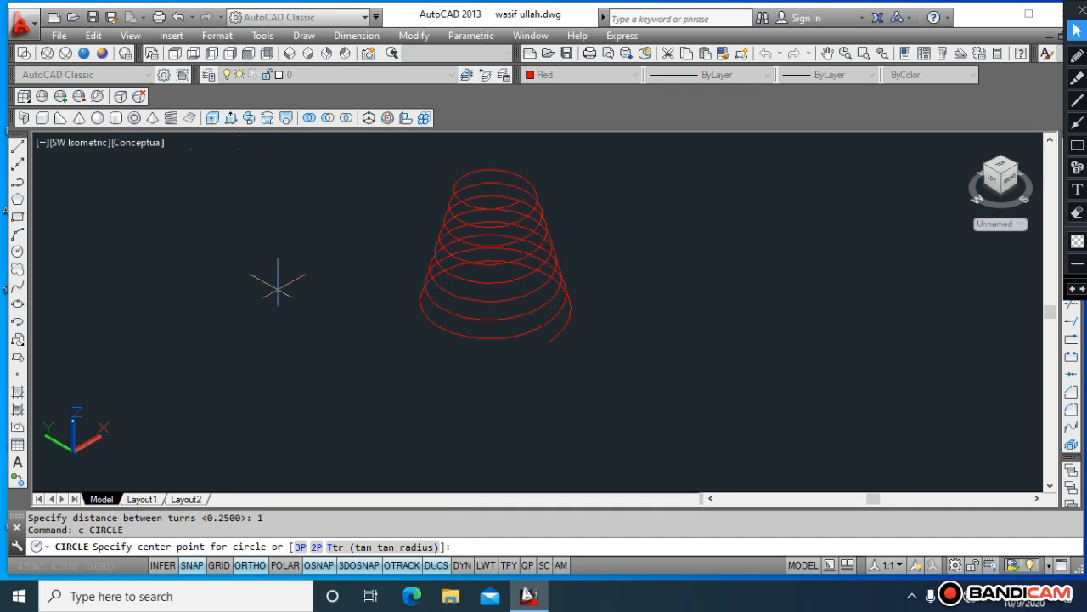
pyautogui.click(278, 289)
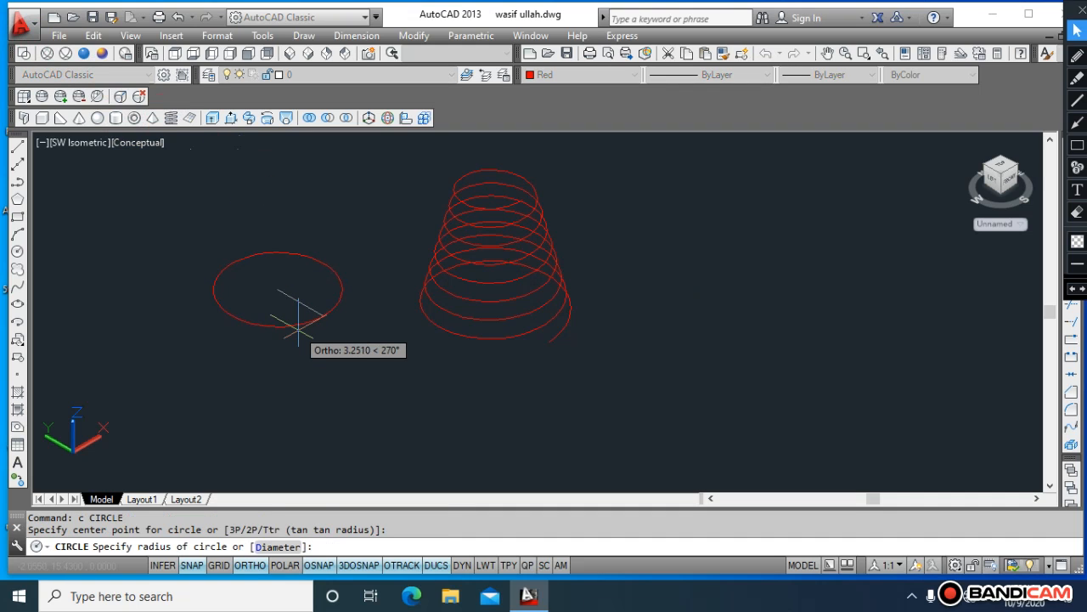
pyautogui.press('Escape')
pyautogui.press('Escape')
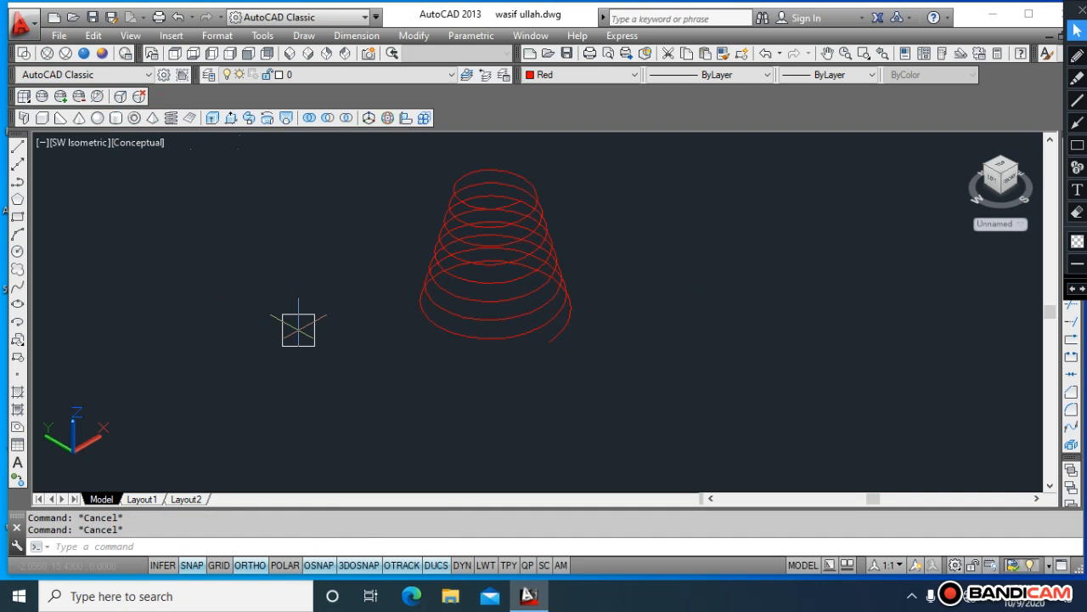
# Step: Switch to the left view and draw a small circle below and to the right of the helix's base
pyautogui.click(176, 52)
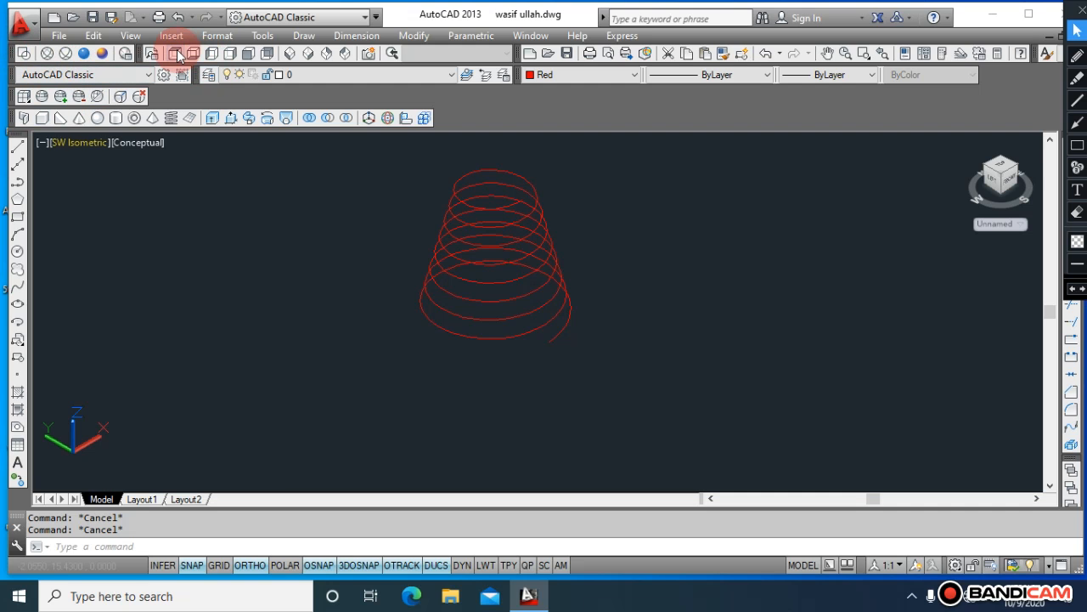
pyautogui.click(194, 53)
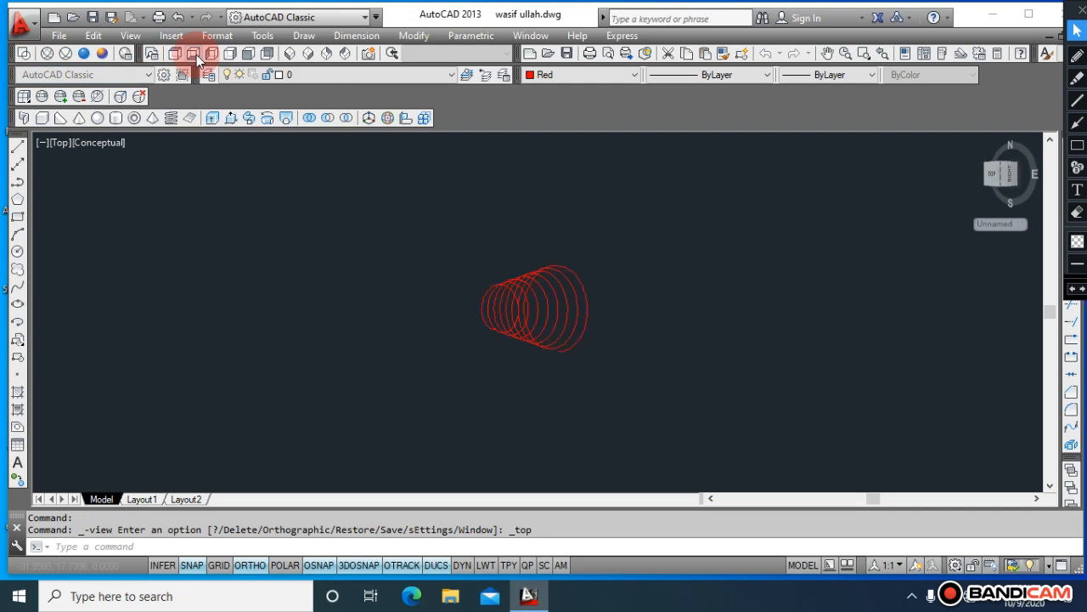
pyautogui.click(209, 53)
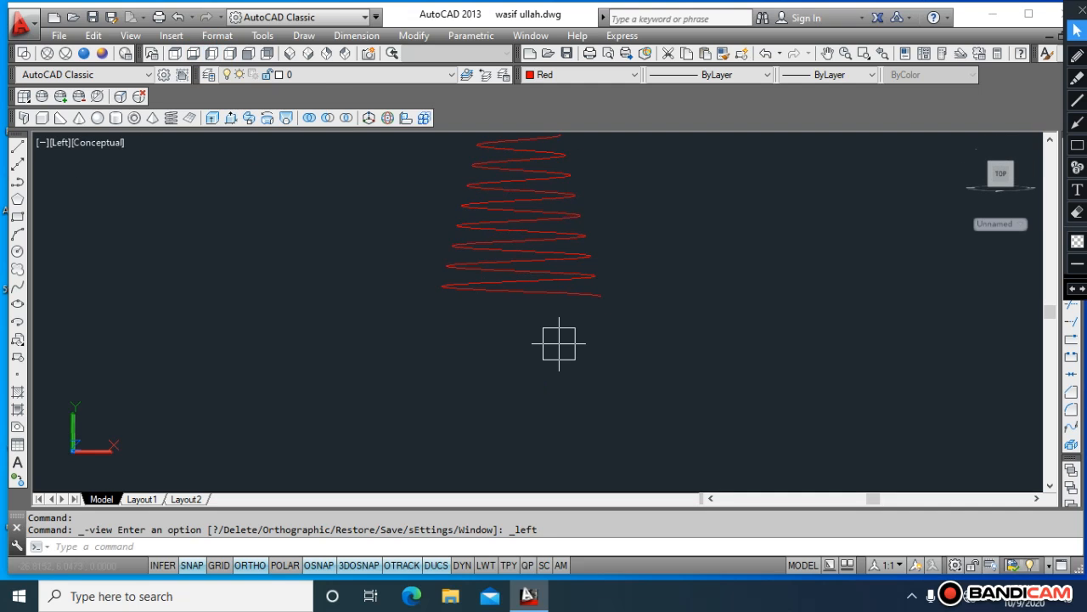
pyautogui.write('c')
pyautogui.press('Return')
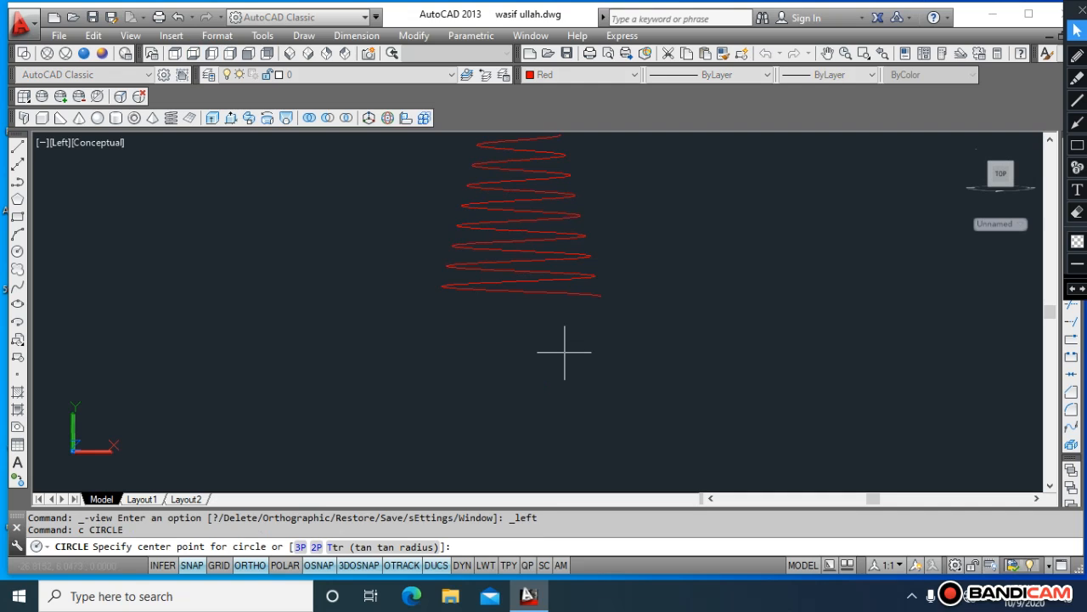
pyautogui.click(665, 349)
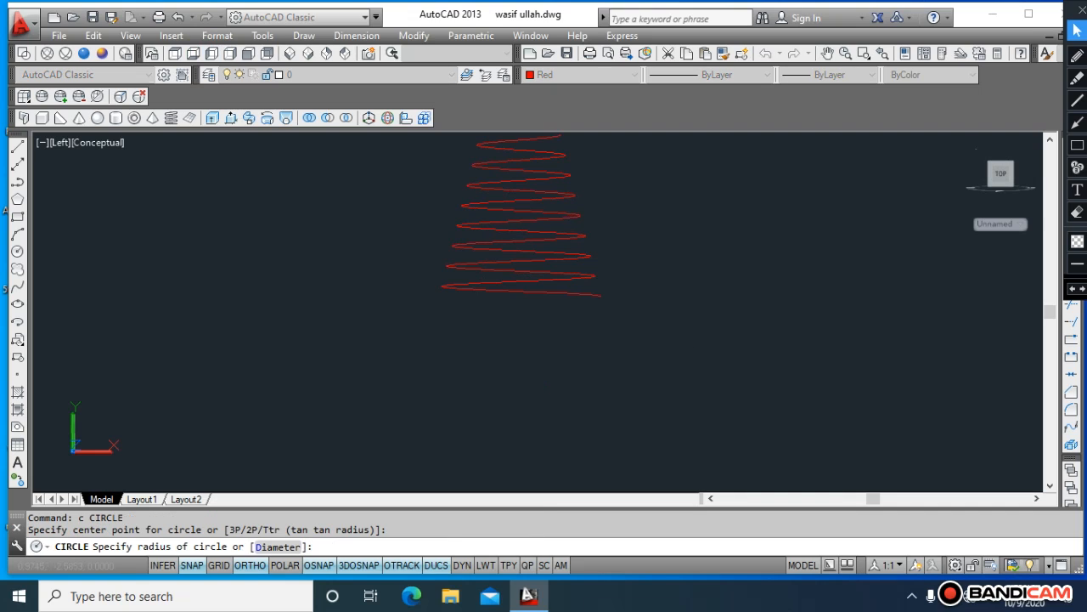
pyautogui.click(673, 354)
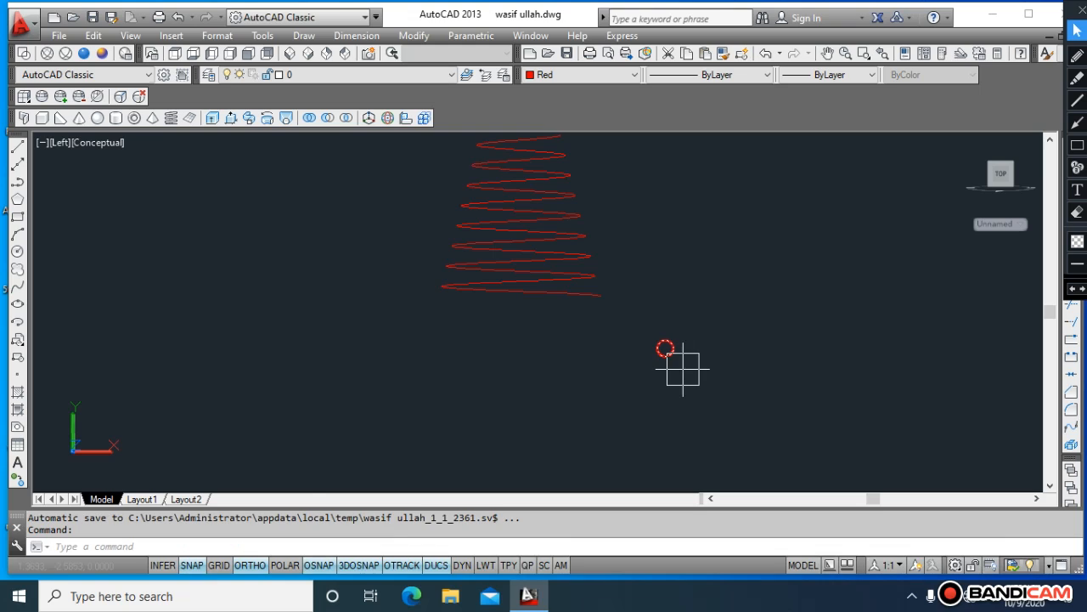
pyautogui.press('Escape')
pyautogui.press('Escape')
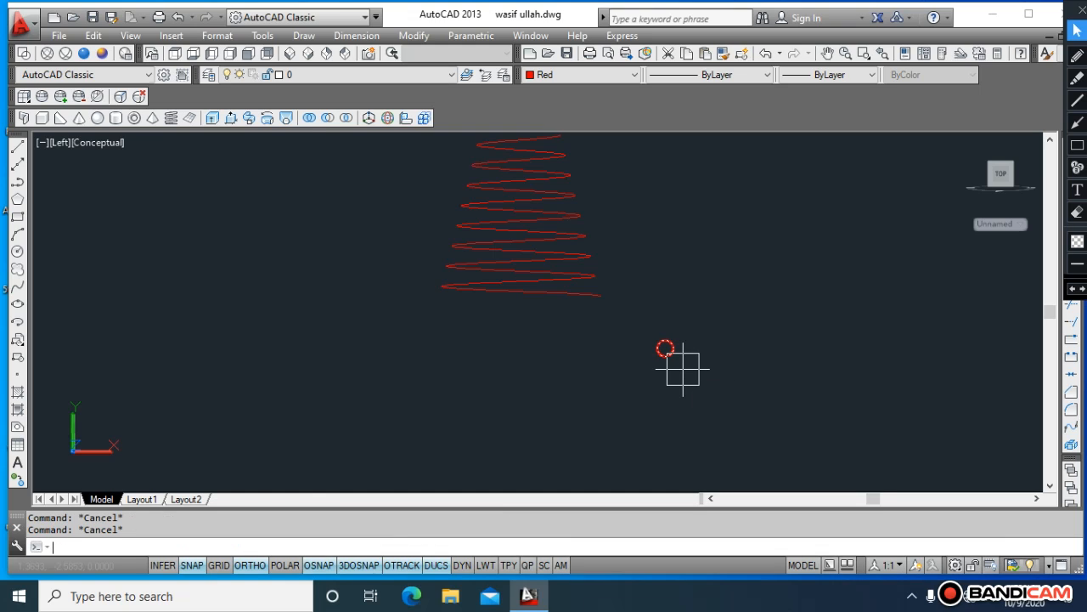
# Step: Examine the helix and circle by orbiting and in the back, front and right views, finishing in the left view
pyautogui.write('3do')
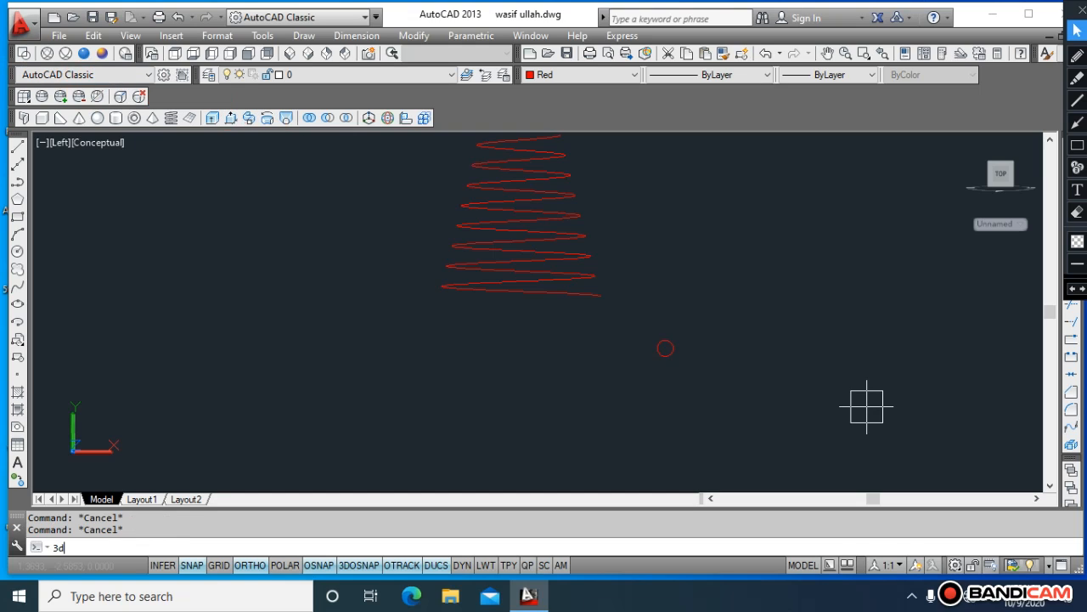
pyautogui.press('Return')
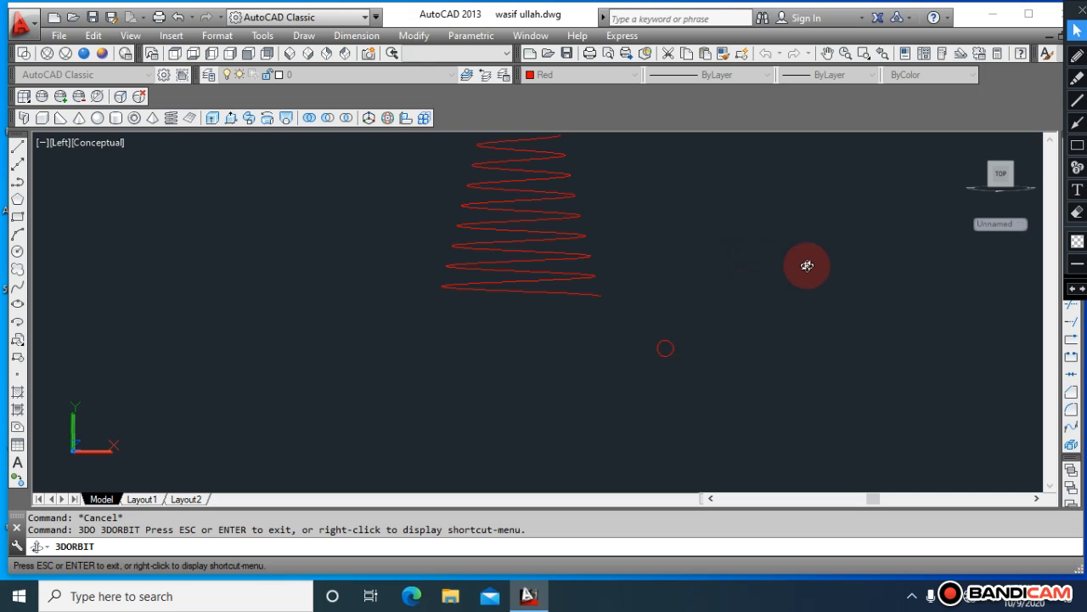
pyautogui.moveTo(764, 346); pyautogui.dragTo(522, 329)
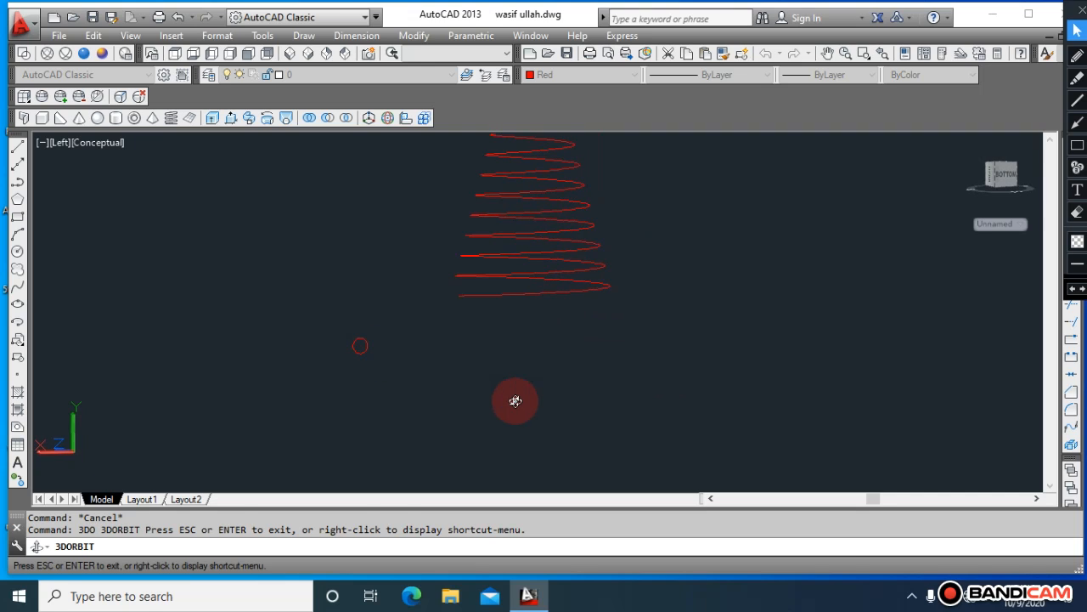
pyautogui.press('Escape')
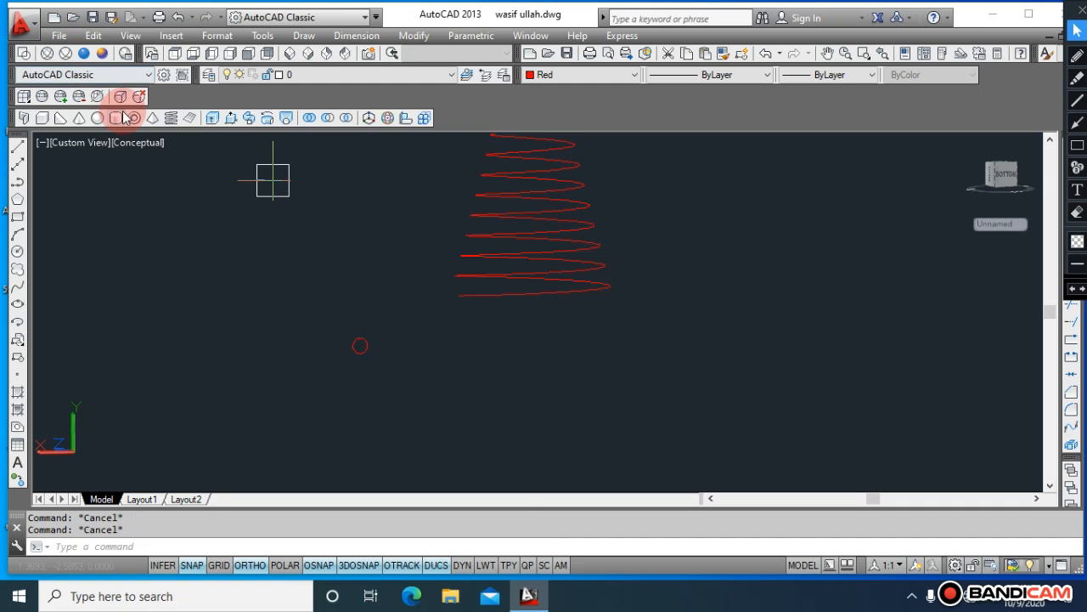
pyautogui.click(212, 54)
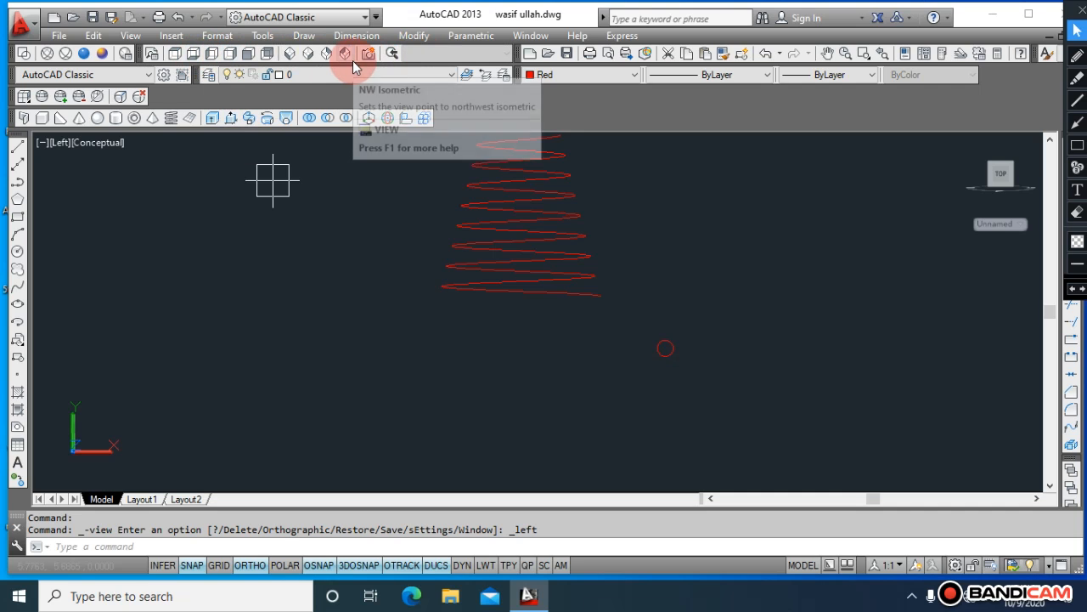
pyautogui.click(267, 55)
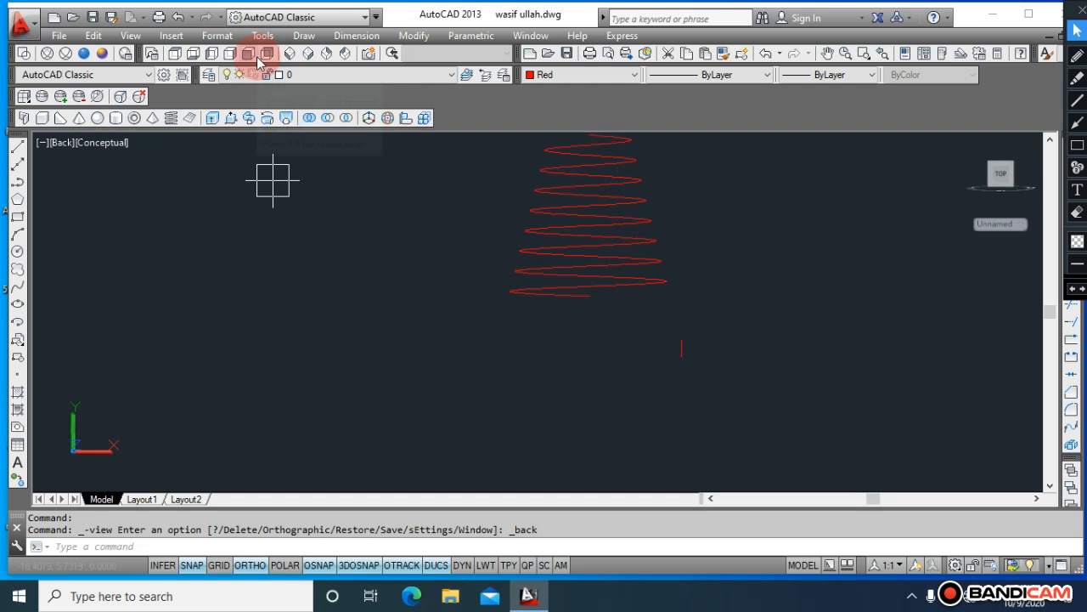
pyautogui.click(247, 55)
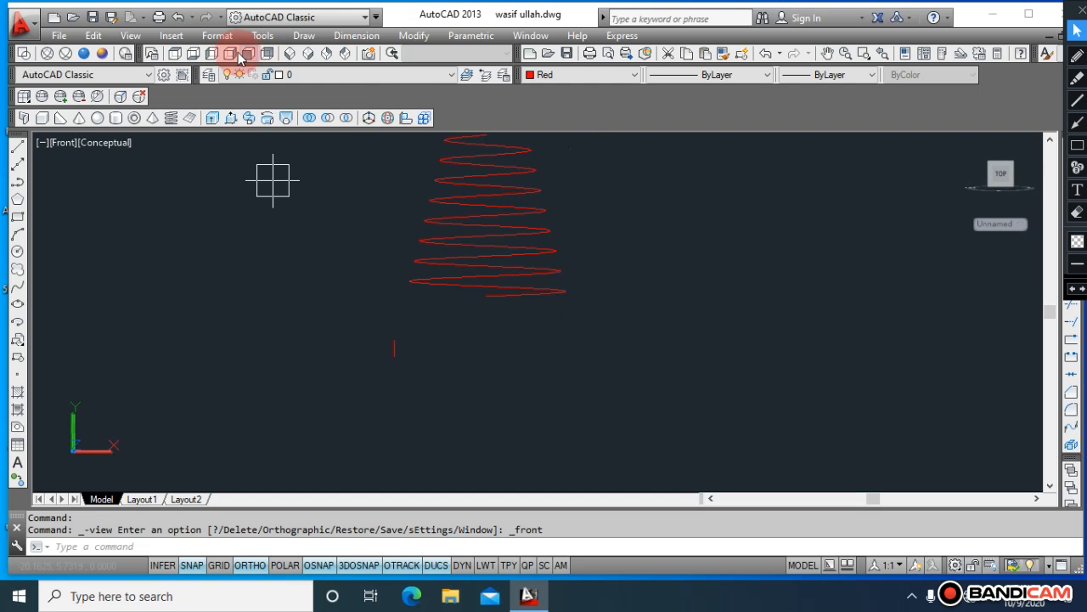
pyautogui.click(213, 54)
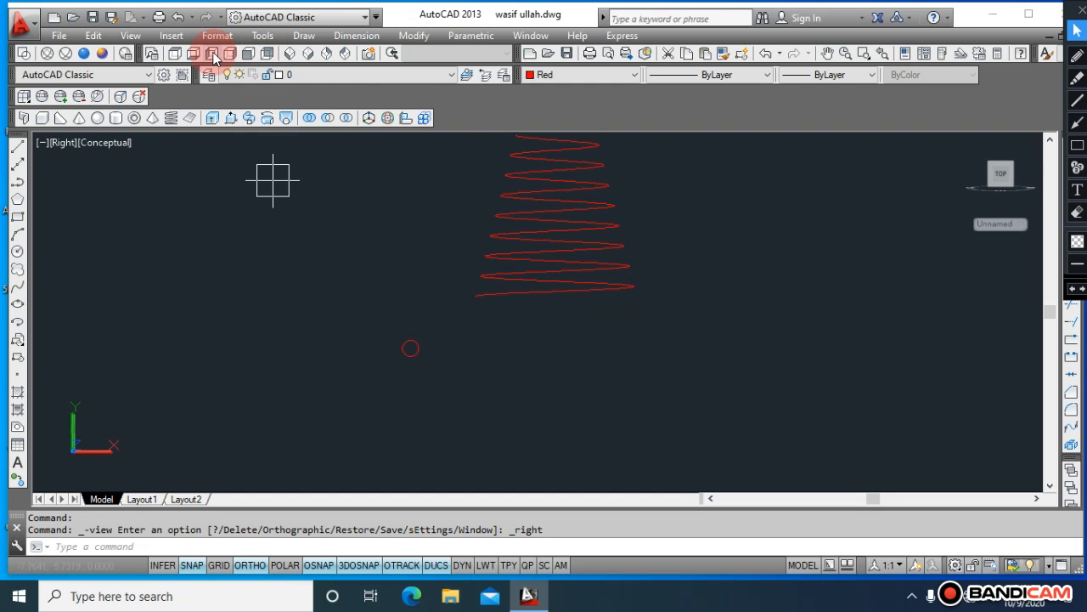
pyautogui.click(213, 54)
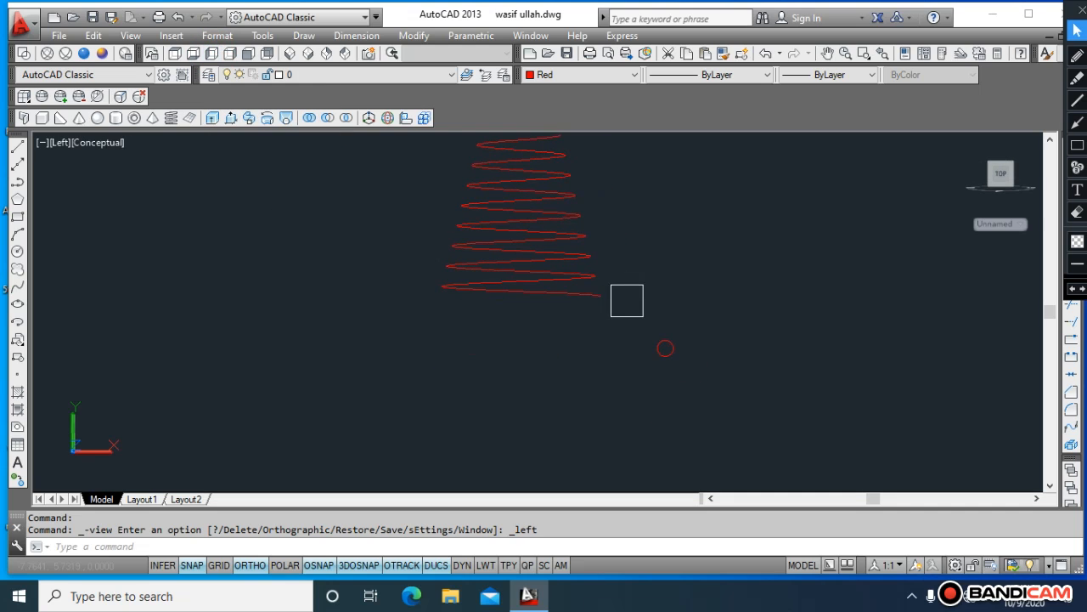
# Step: Move the small circle by its center onto the lower endpoint of the helix
pyautogui.press('Escape')
pyautogui.press('Escape')
pyautogui.write('m')
pyautogui.press('Return')
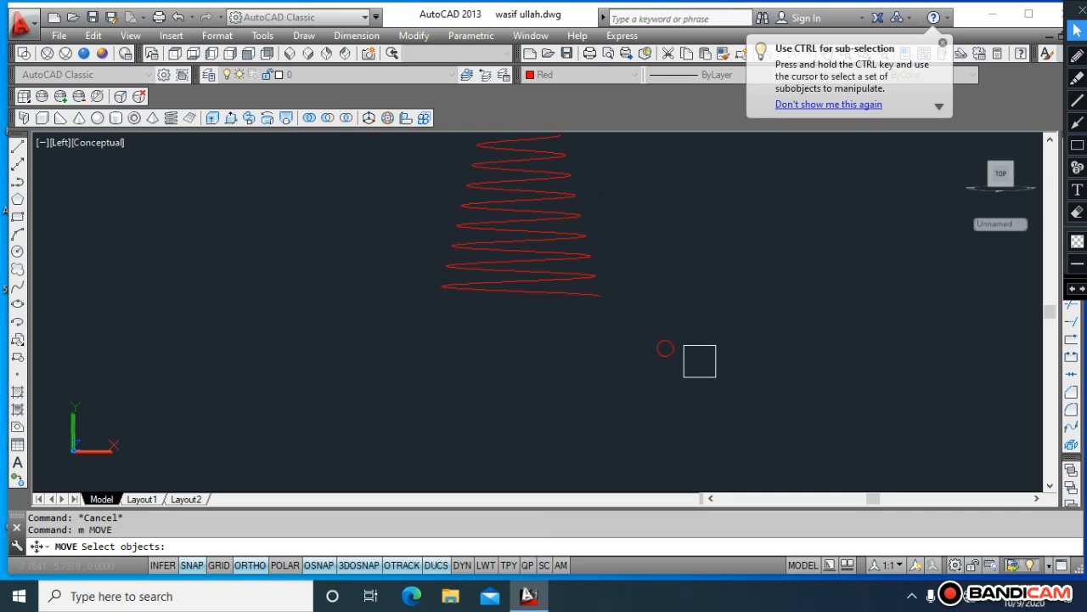
pyautogui.click(732, 405)
pyautogui.click(596, 338)
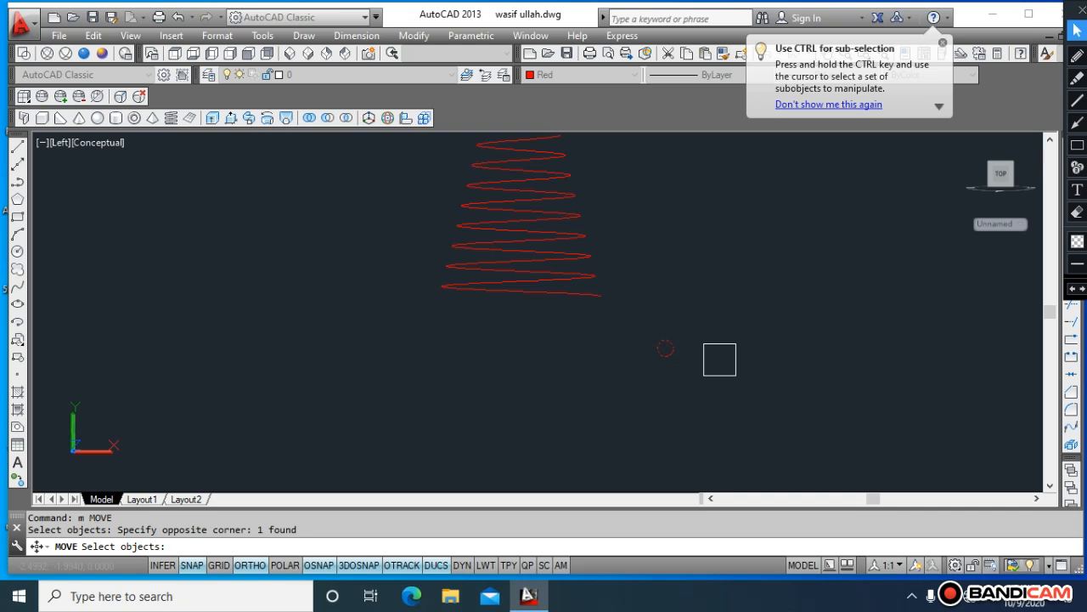
pyautogui.press('Return')
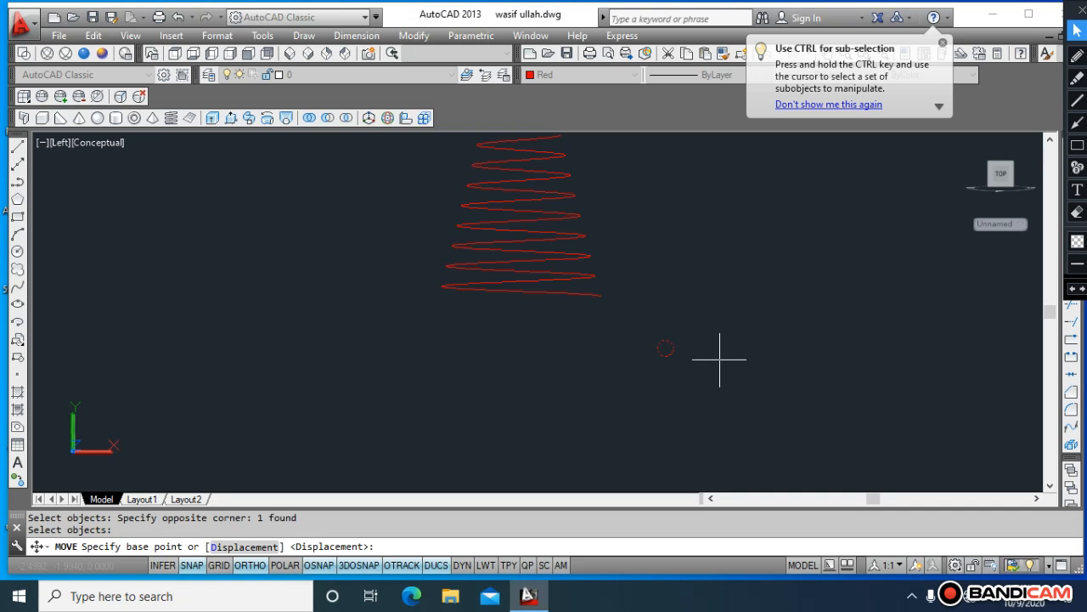
pyautogui.click(665, 348)
pyautogui.click(600, 295)
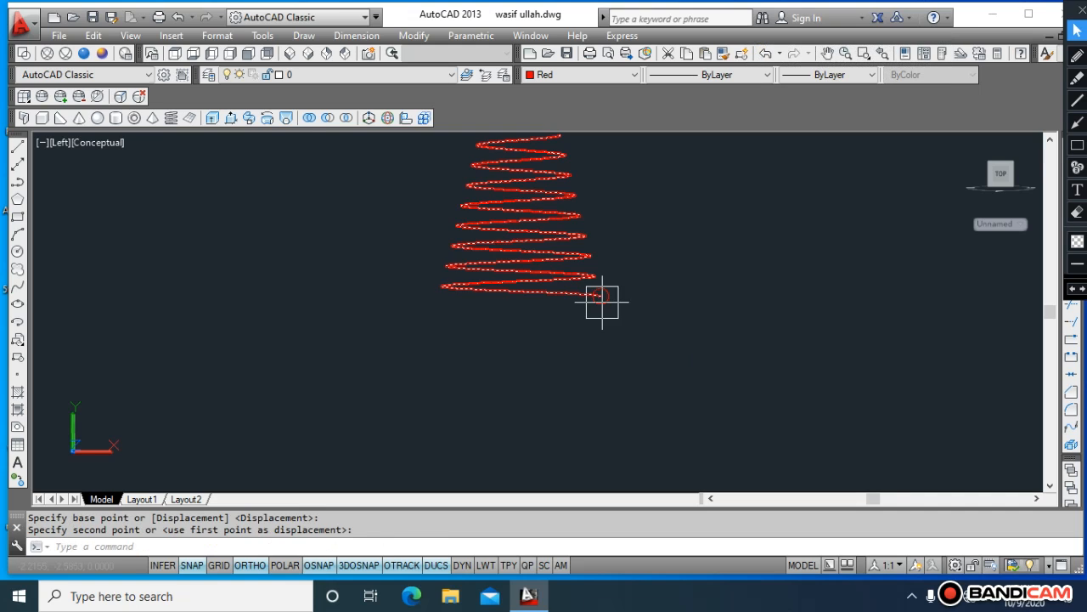
pyautogui.press('Escape')
pyautogui.press('Escape')
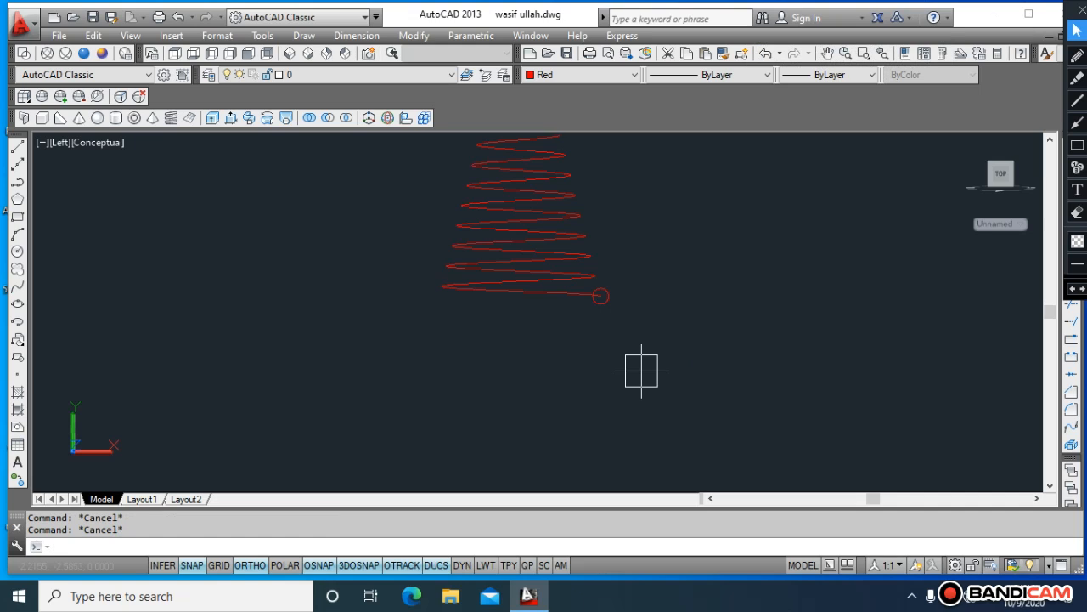
# Step: Sweep the small circle along the helix path to form a solid coil spring
pyautogui.scroll(3, 631, 263)
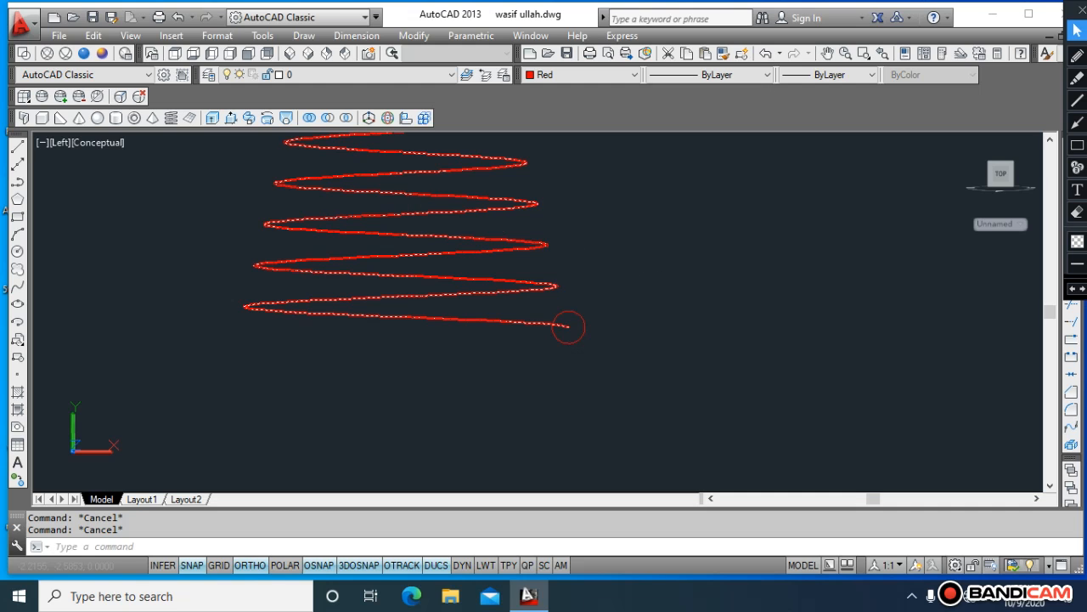
pyautogui.click(249, 123)
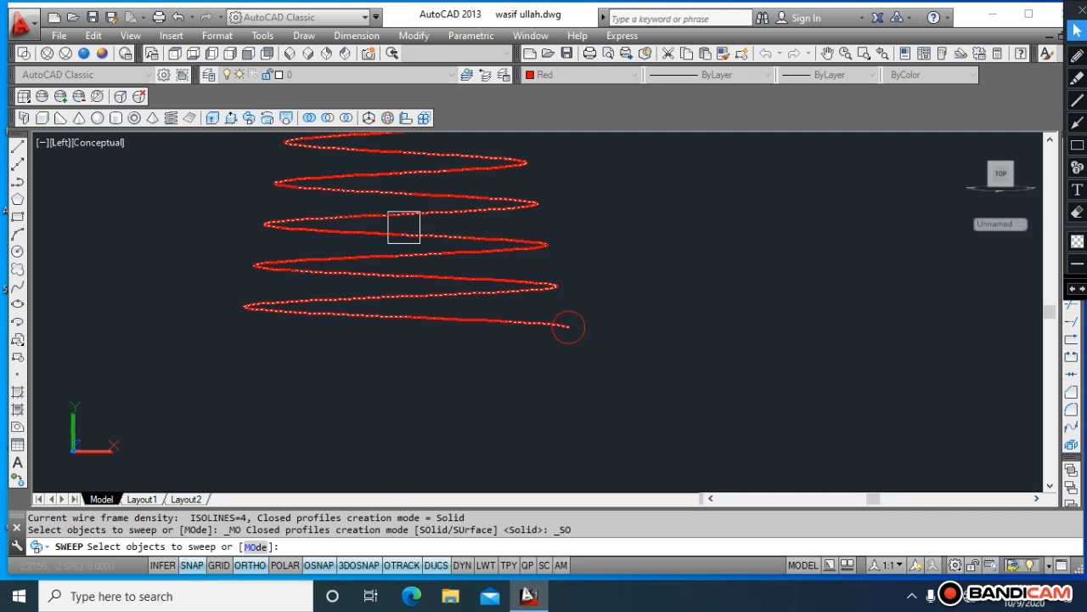
pyautogui.click(546, 343)
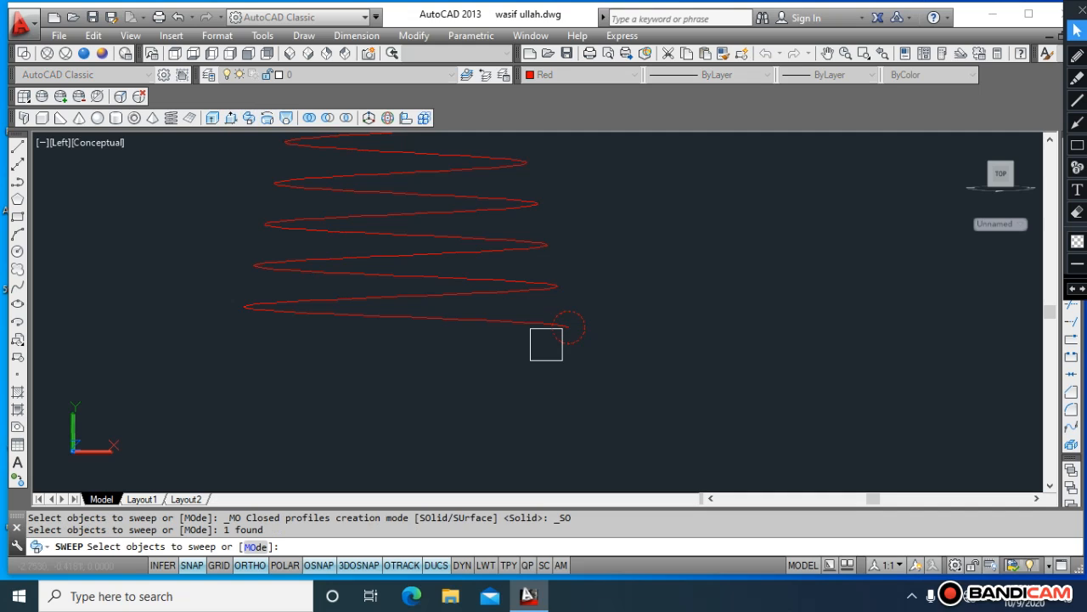
pyautogui.press('Return')
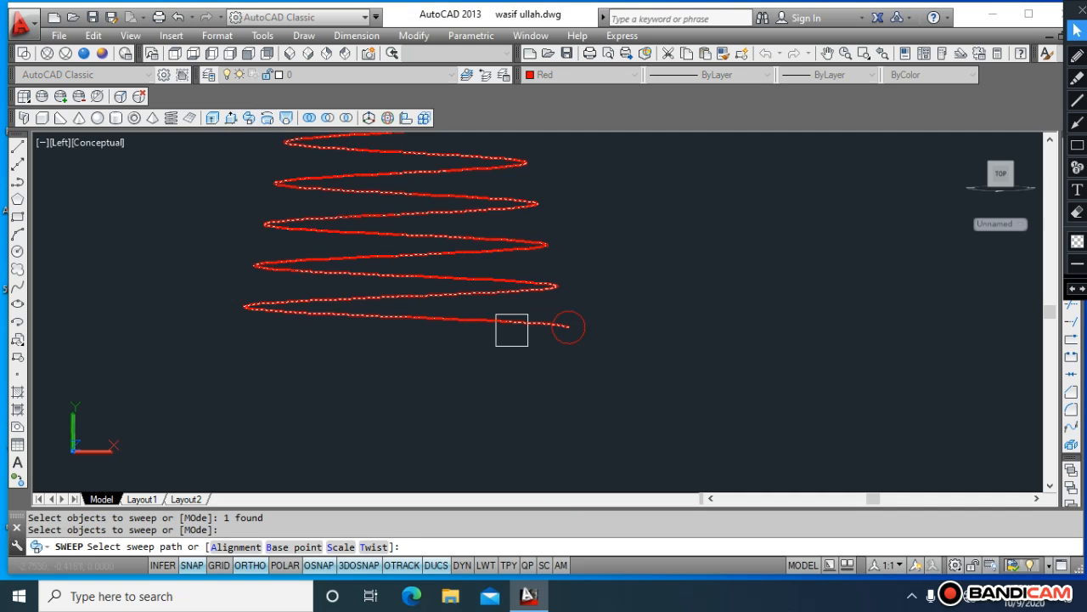
pyautogui.click(511, 329)
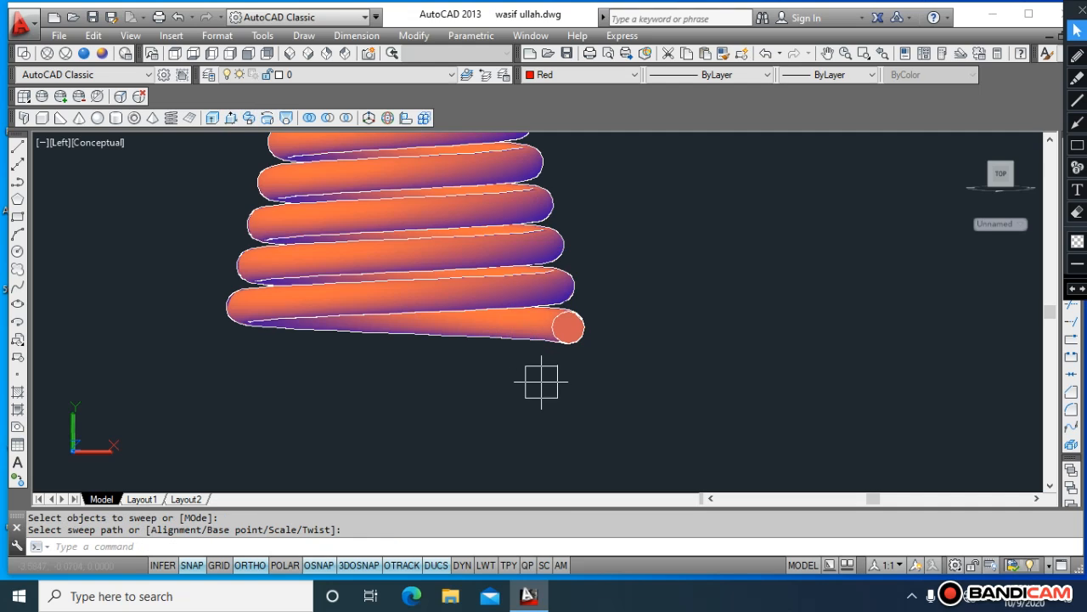
pyautogui.scroll(2, 503, 369)
pyautogui.scroll(-5, 503, 368)
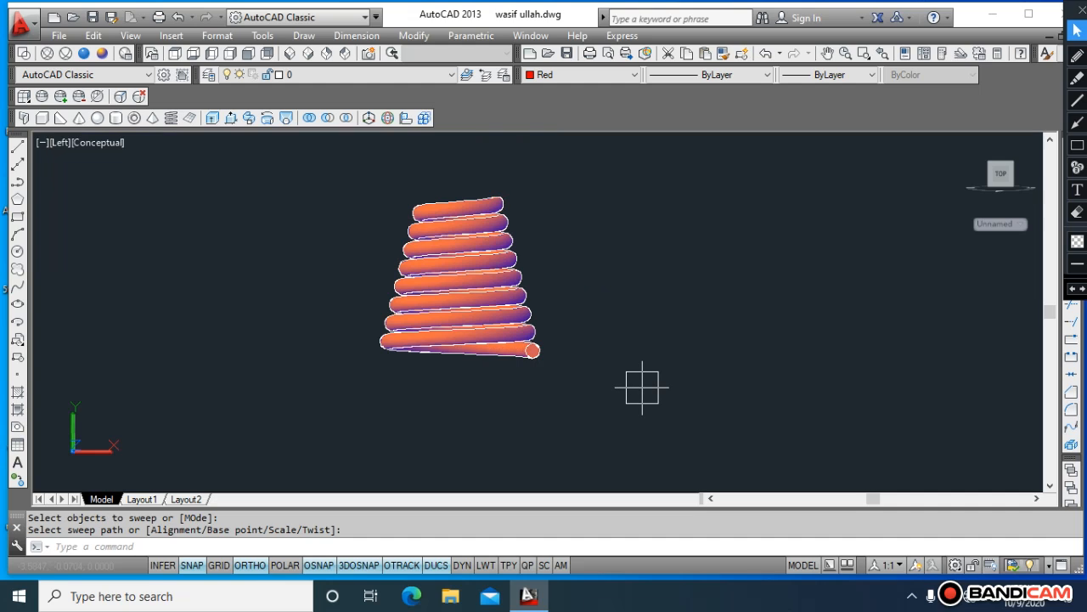
pyautogui.press('Escape')
pyautogui.press('Escape')
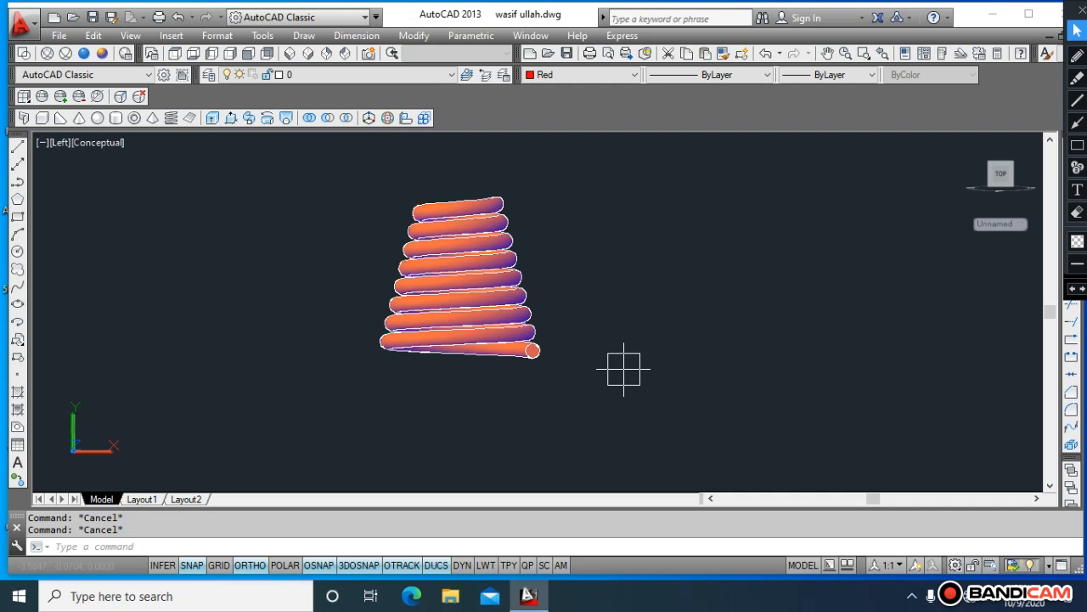
# Step: Change the color of the swept coil and its helix to Green
pyautogui.click(640, 383)
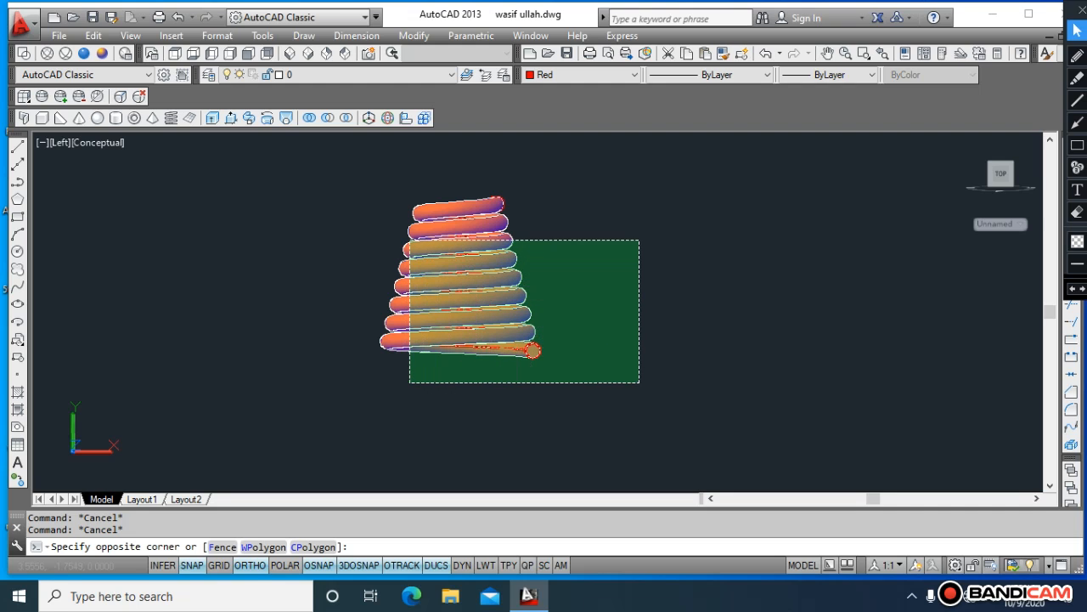
pyautogui.click(316, 174)
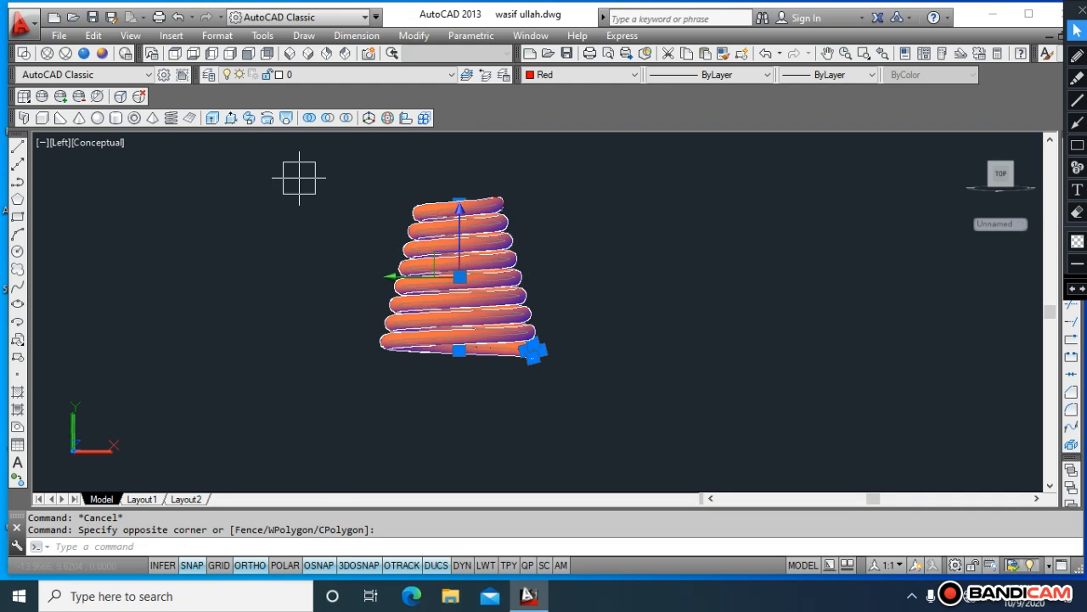
pyautogui.click(624, 76)
pyautogui.click(625, 76)
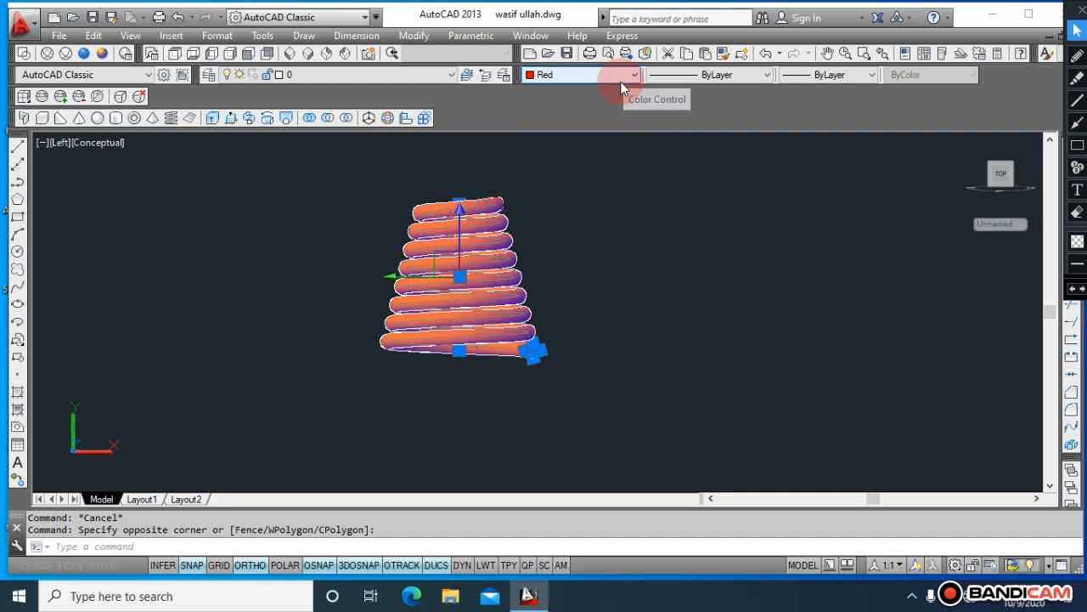
pyautogui.click(623, 78)
pyautogui.click(589, 151)
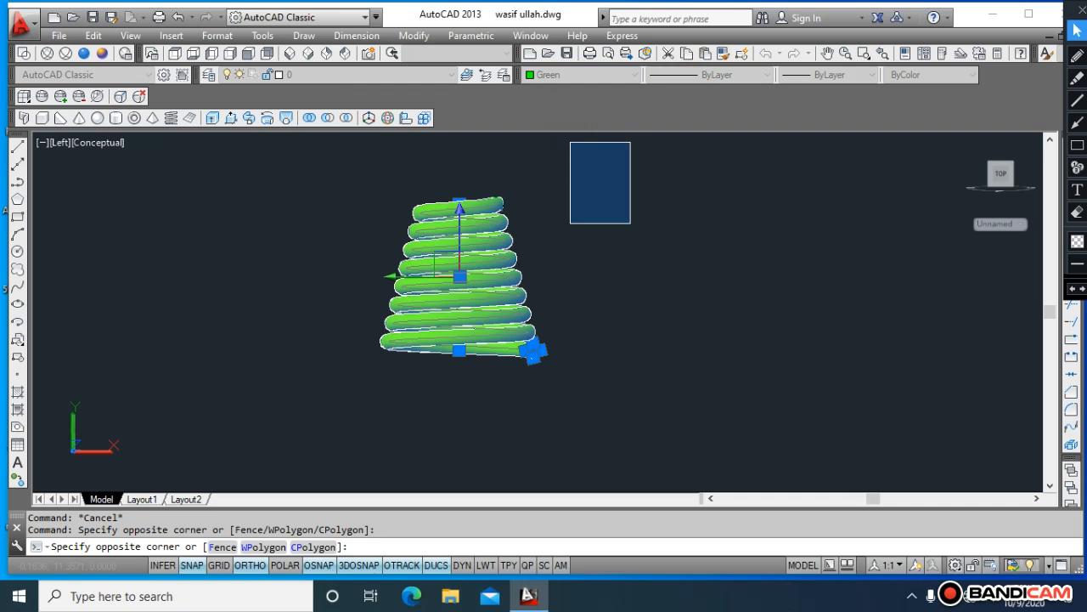
pyautogui.press('Escape')
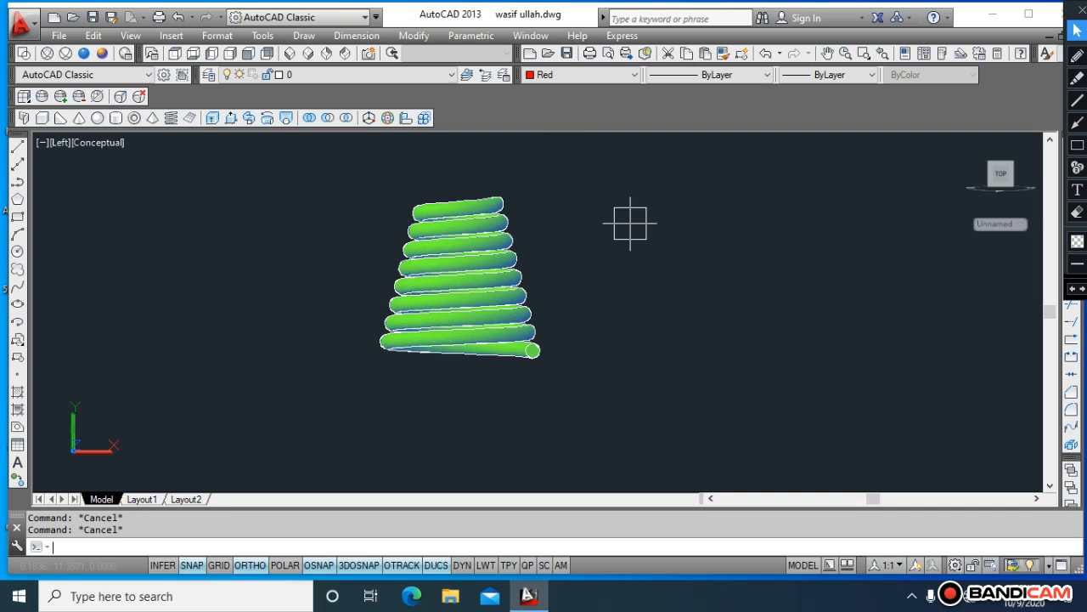
pyautogui.click(688, 388)
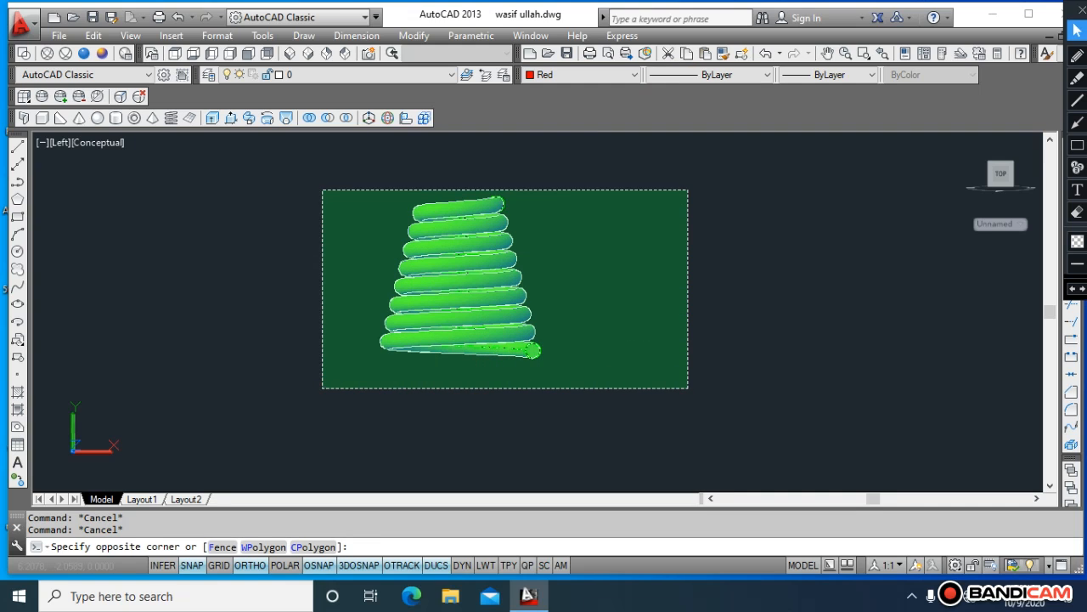
pyautogui.click(321, 190)
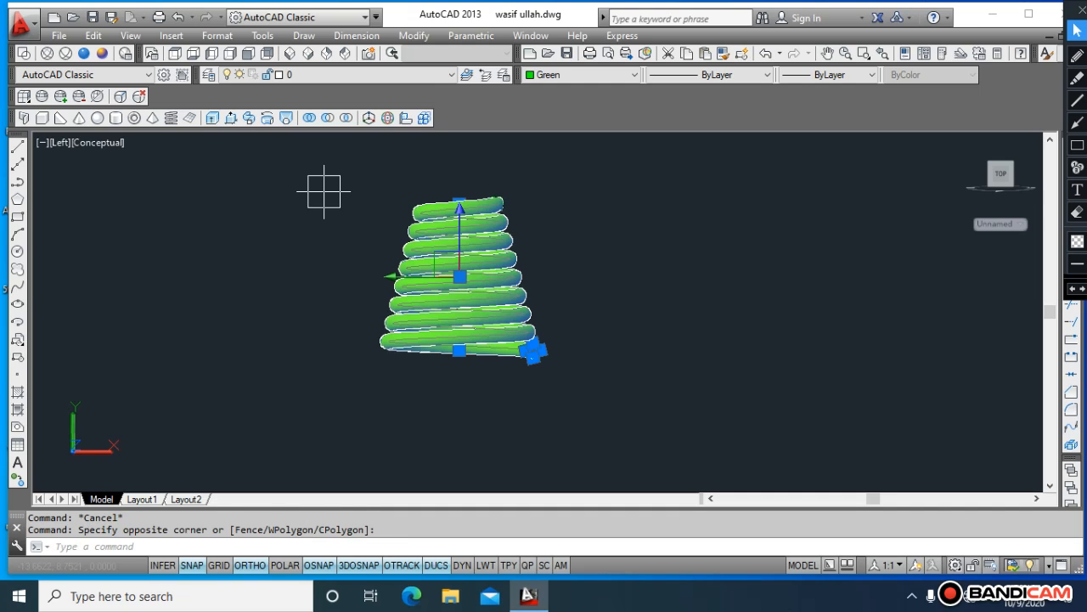
pyautogui.press('Escape')
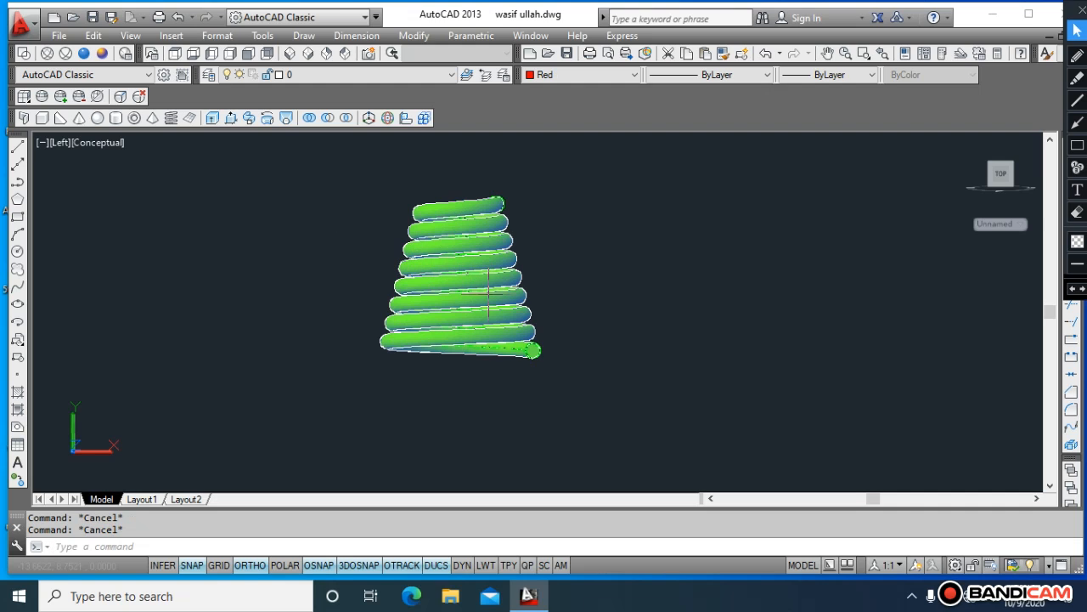
# Step: Erase the green coil together with its helix from the drawing
pyautogui.click(608, 385)
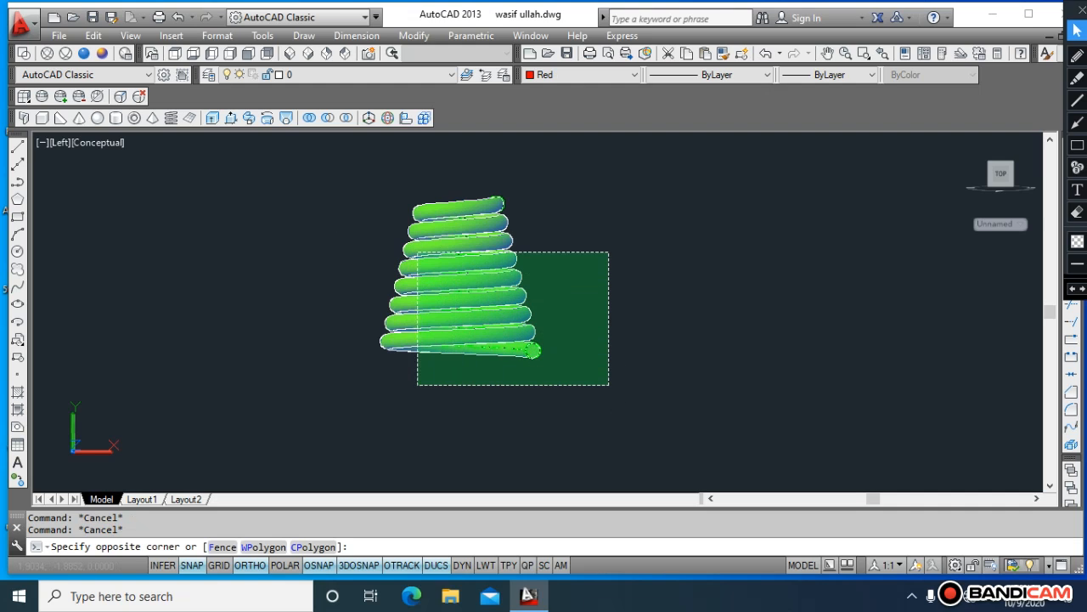
pyautogui.click(327, 186)
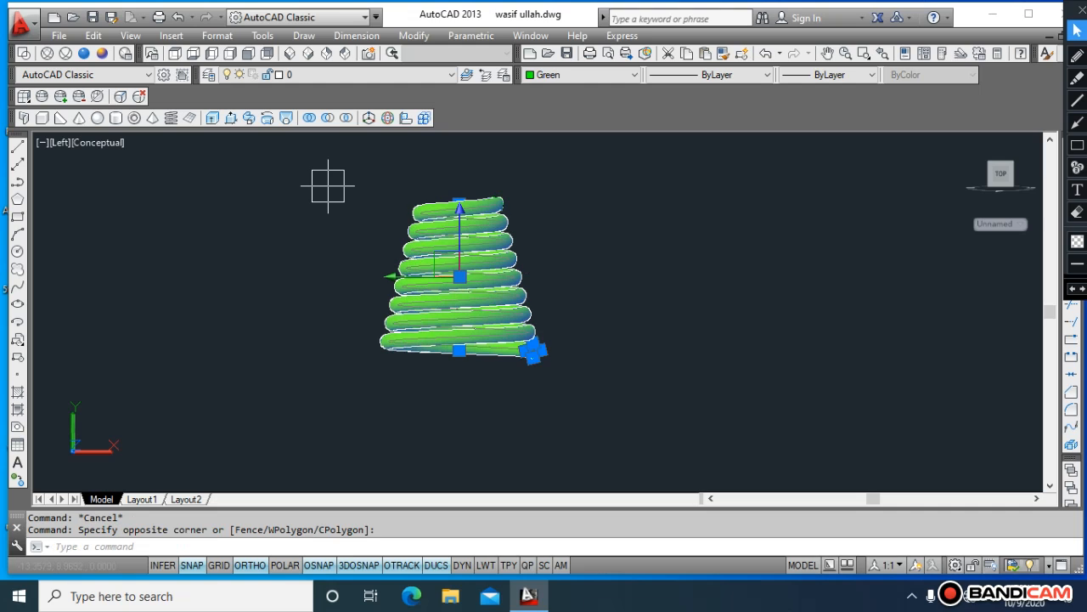
pyautogui.press('Delete')
pyautogui.press('Escape')
pyautogui.press('Escape')
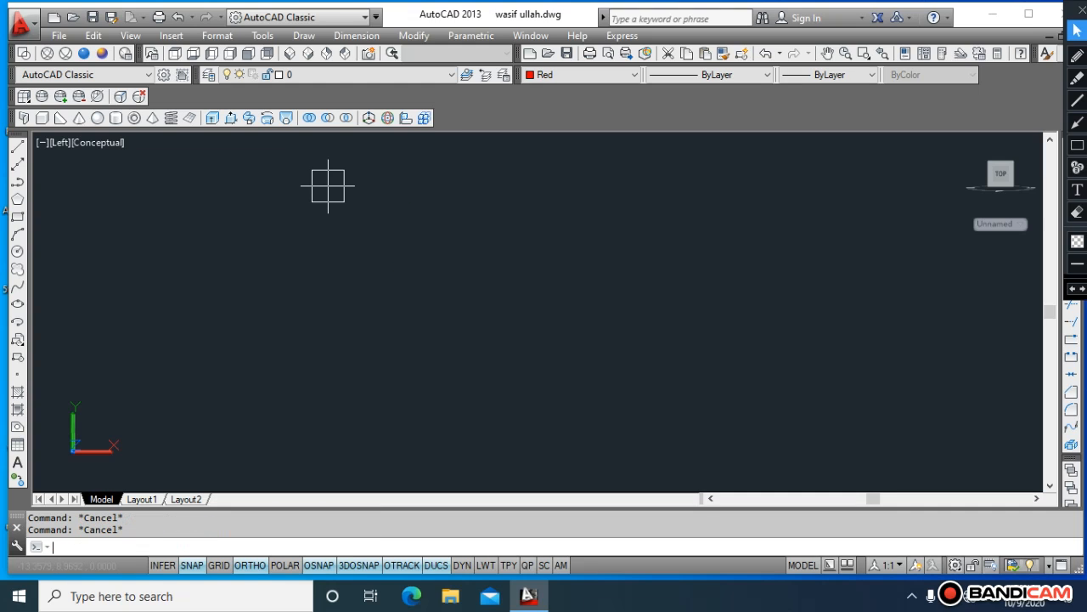